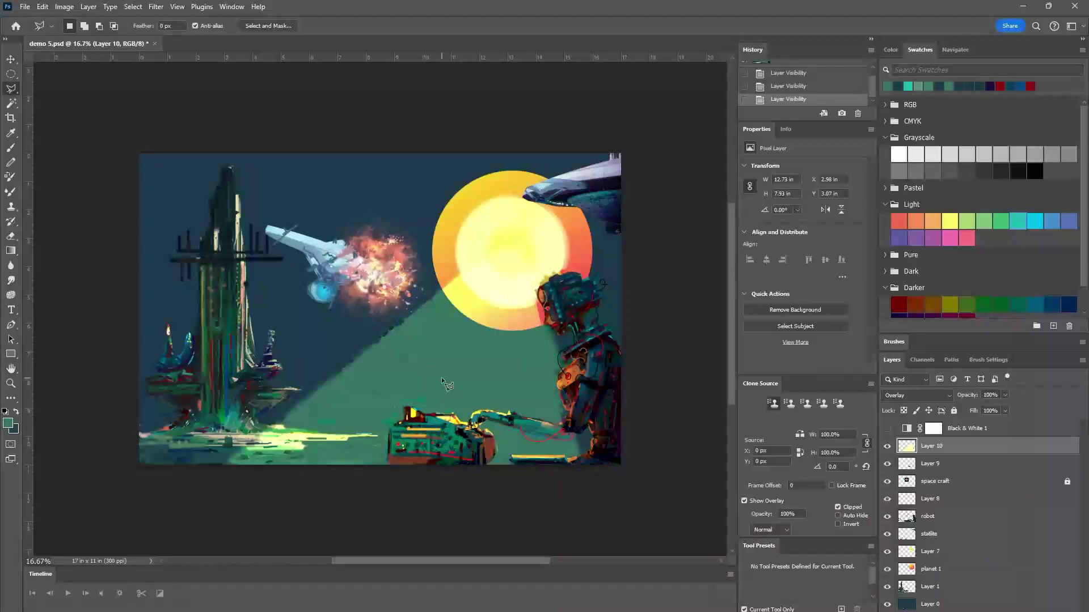
Toggle the visibility of Layer 10, Layer 9 and the space craft layer to examine what each contributes to the scene.
click(888, 446)
click(888, 448)
click(888, 464)
click(888, 464)
click(887, 482)
click(887, 482)
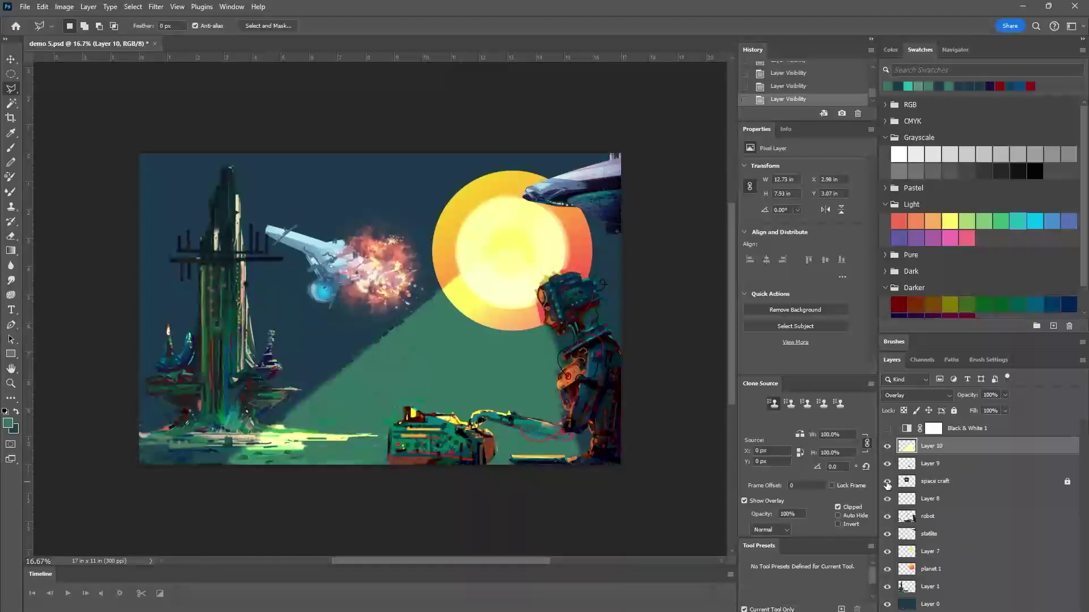
click(888, 447)
click(888, 448)
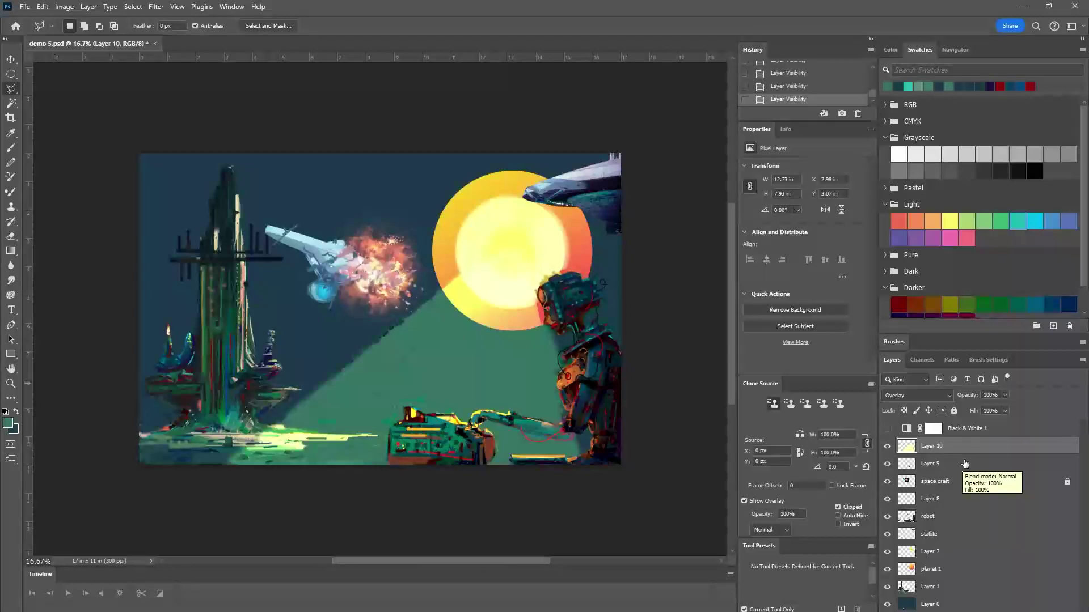
click(887, 447)
click(888, 448)
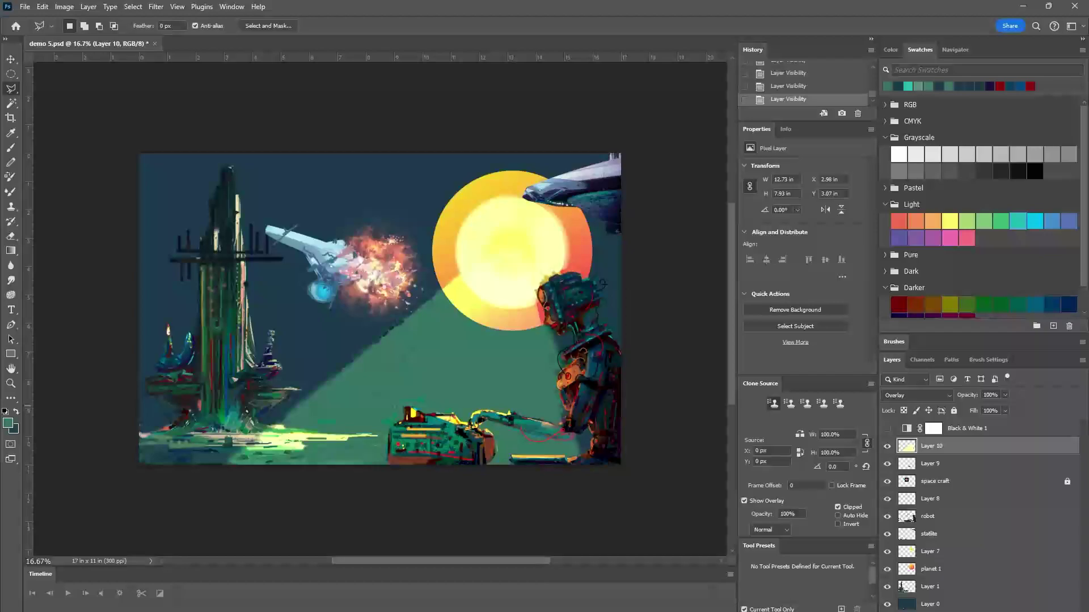
Delete Layer 10 with the old light overlay and check Layer 9's content by toggling its visibility.
key(Delete)
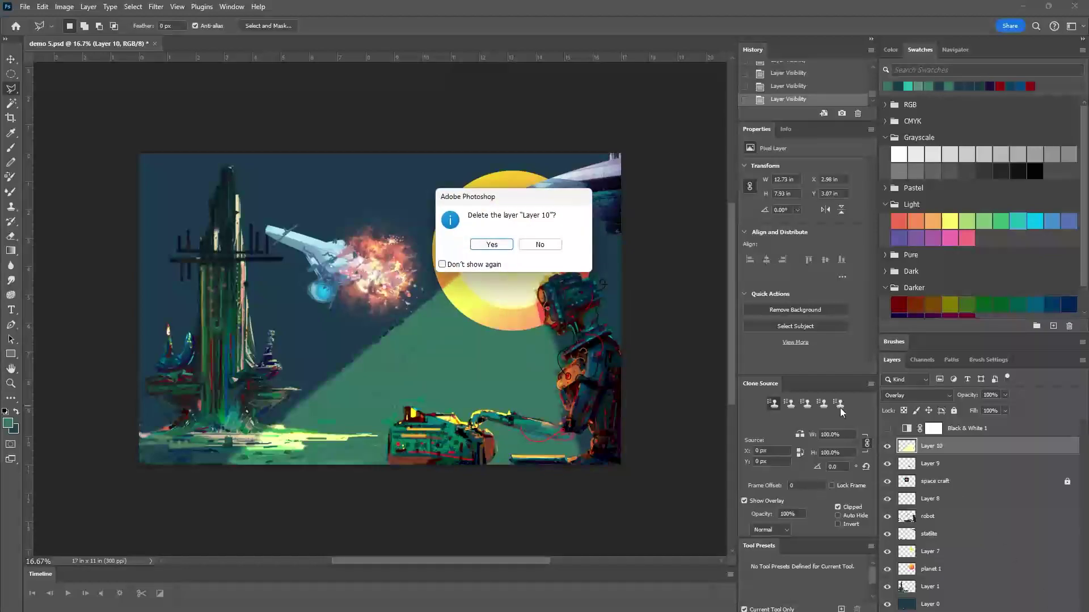
click(491, 245)
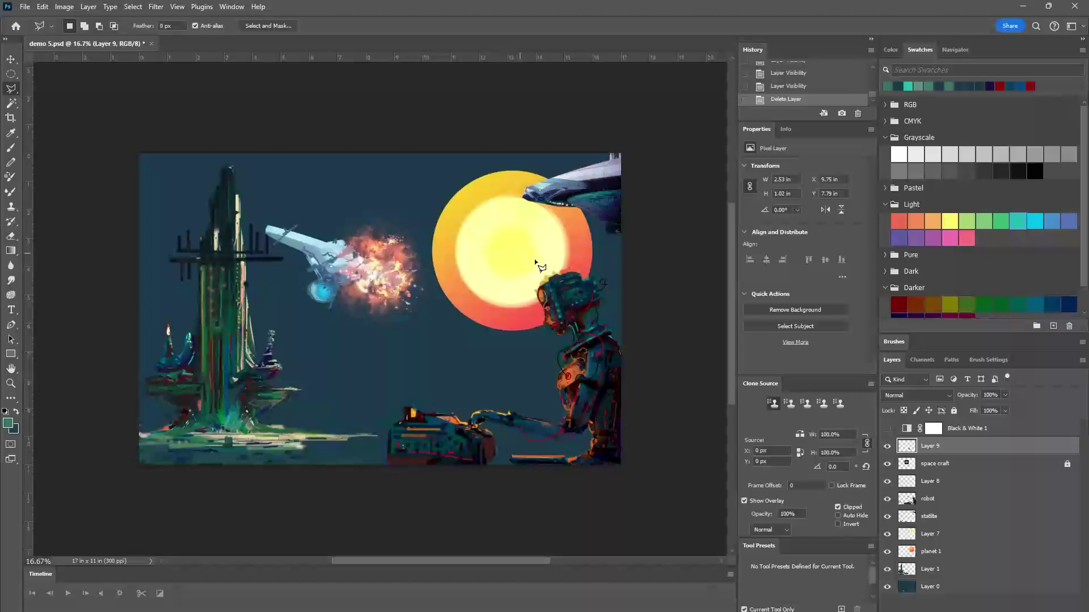
click(888, 448)
Make a Polygonal Lasso selection shaped like a light beam, from the sun's centre widening to the canvas's lower edge around the machine.
click(493, 259)
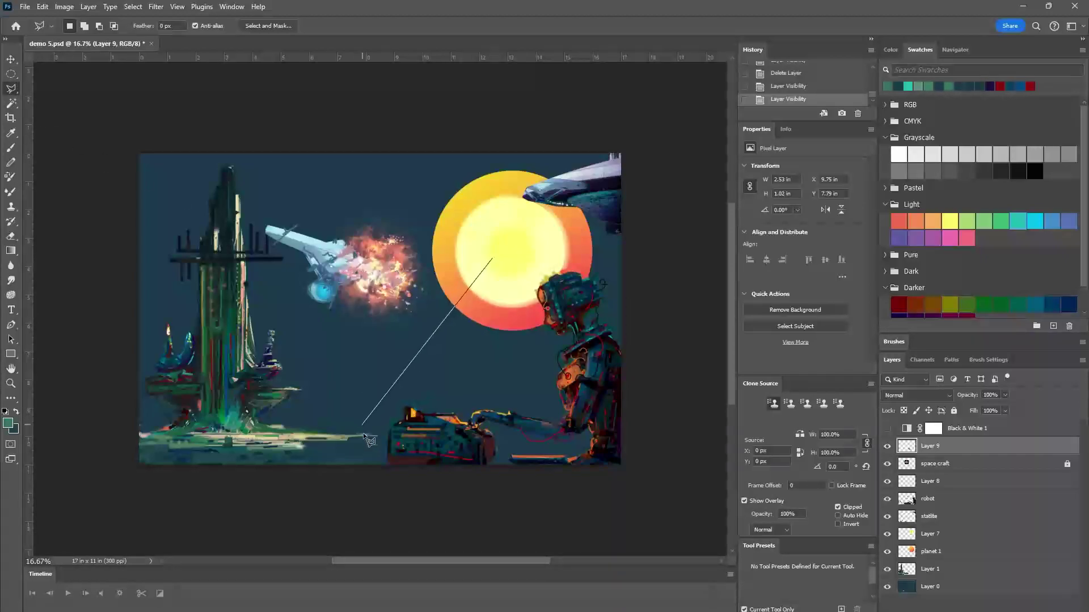
click(359, 468)
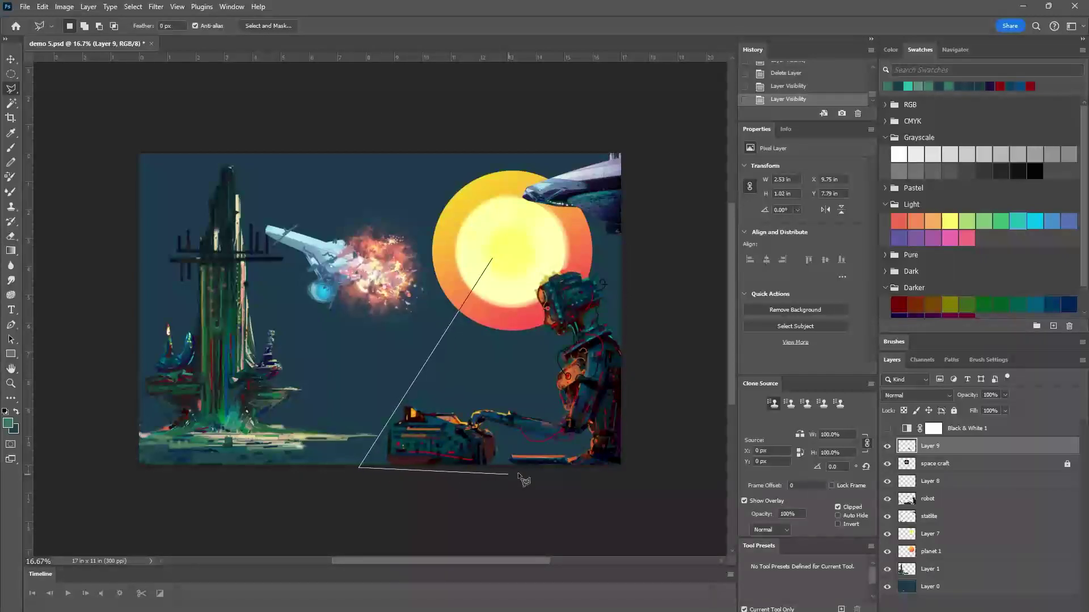
click(535, 475)
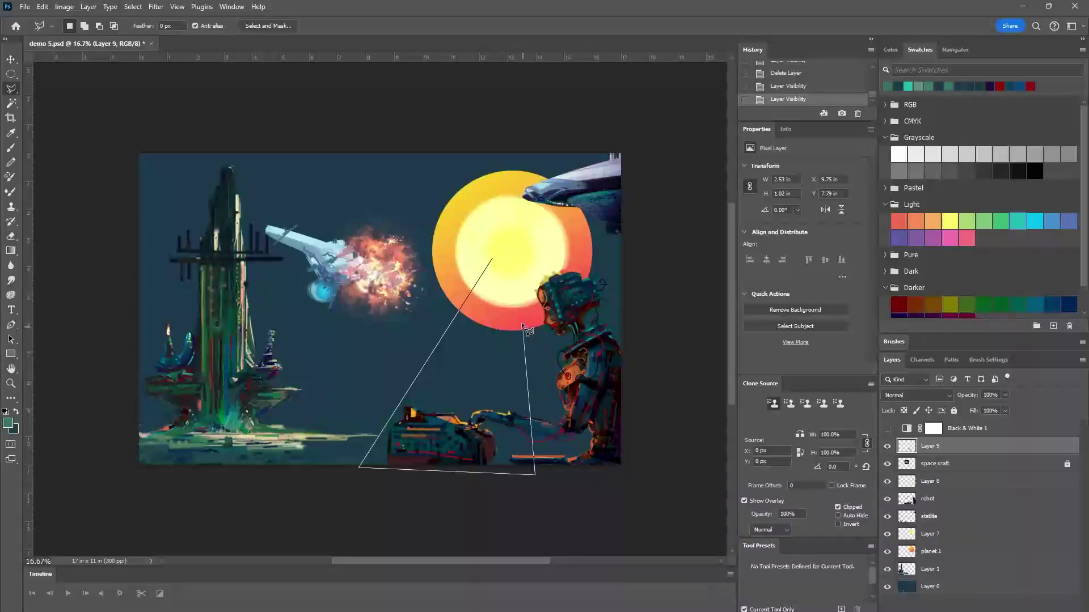
click(512, 249)
click(496, 248)
key(Return)
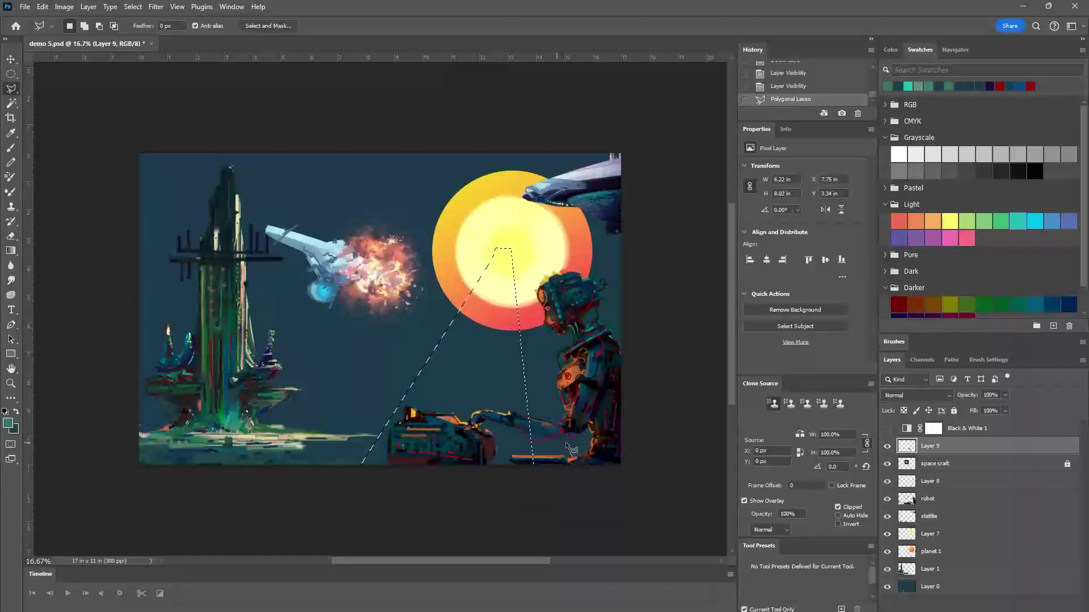
Select Layer 0 and sample the dark blue background beside the robot as the Brush foreground color.
click(994, 587)
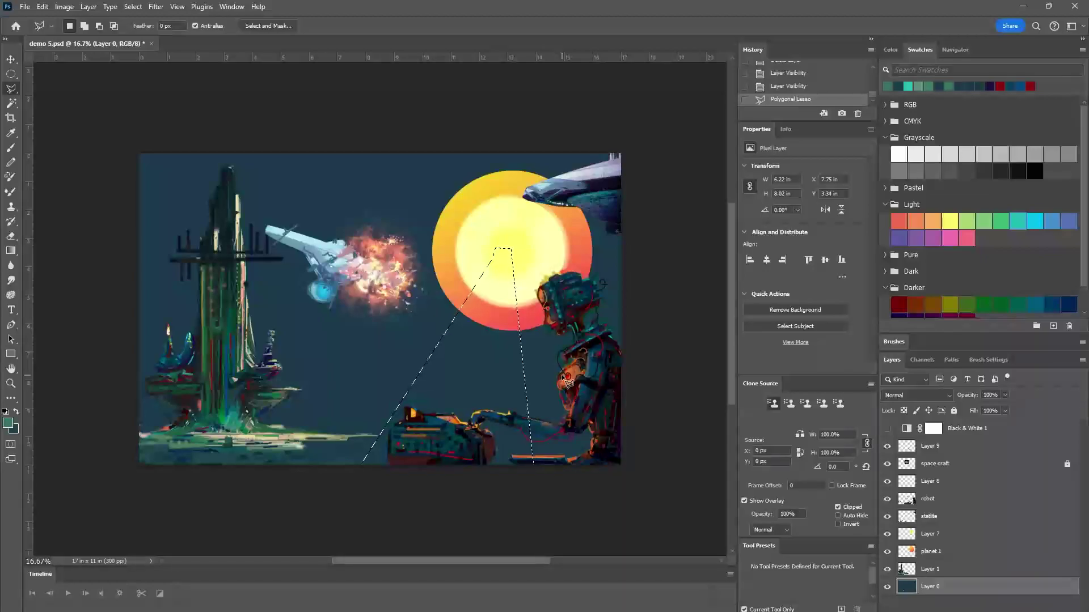
key(b)
key(l)
click(11, 148)
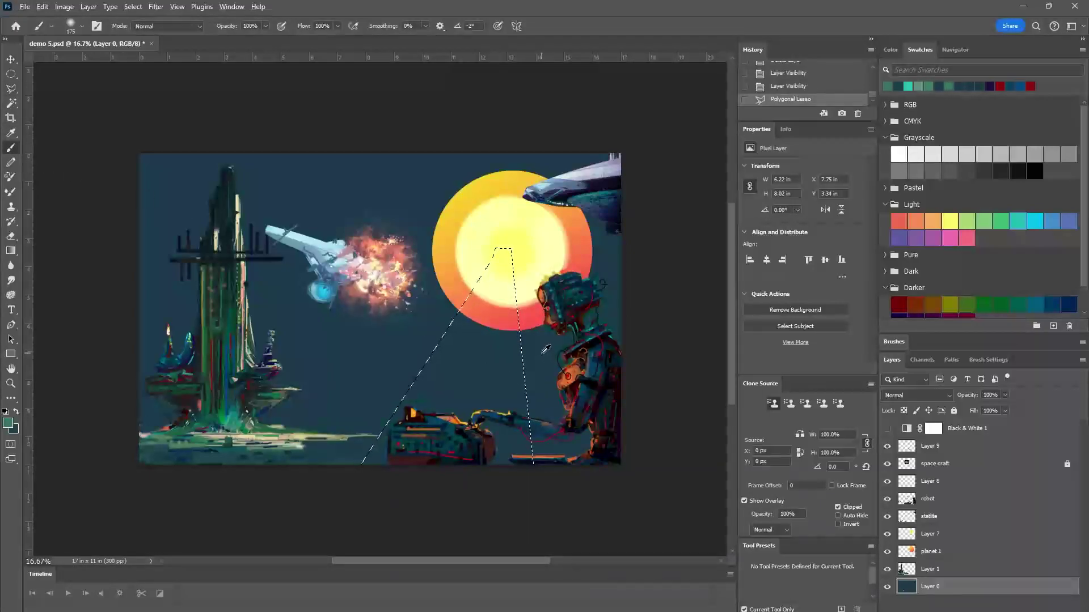
alt+click(545, 348)
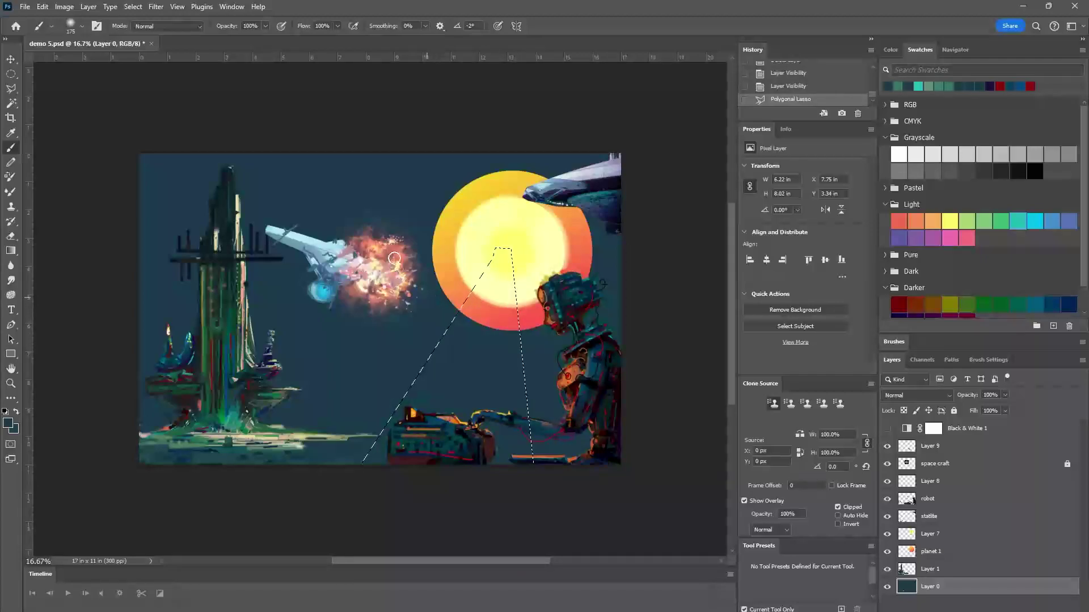
Try filling the beam selection on Layer 0 with the foreground color, undo the fill and select Layer 9.
click(44, 8)
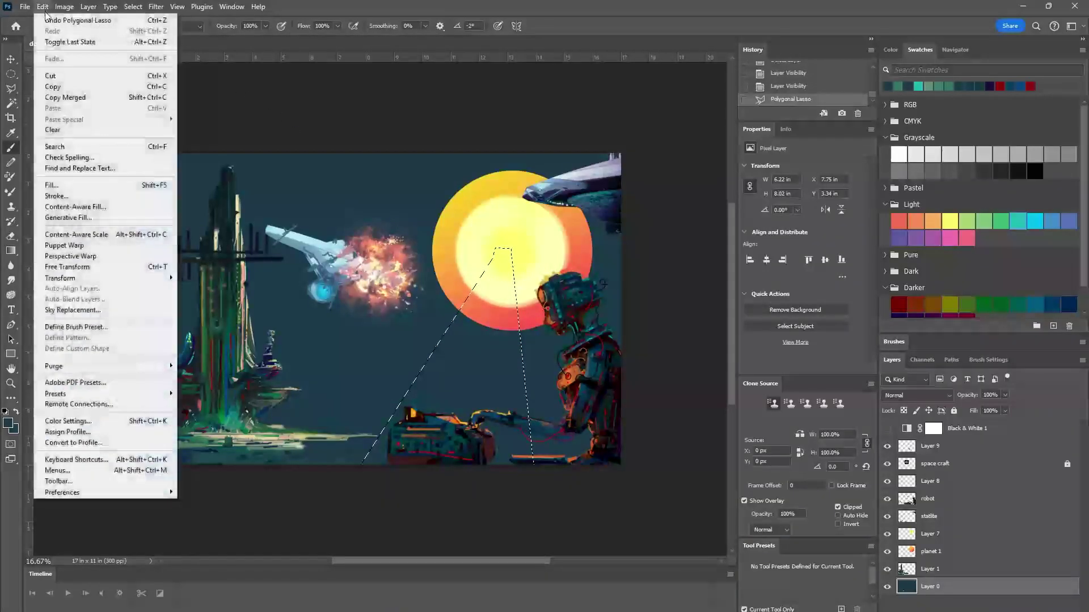
click(52, 185)
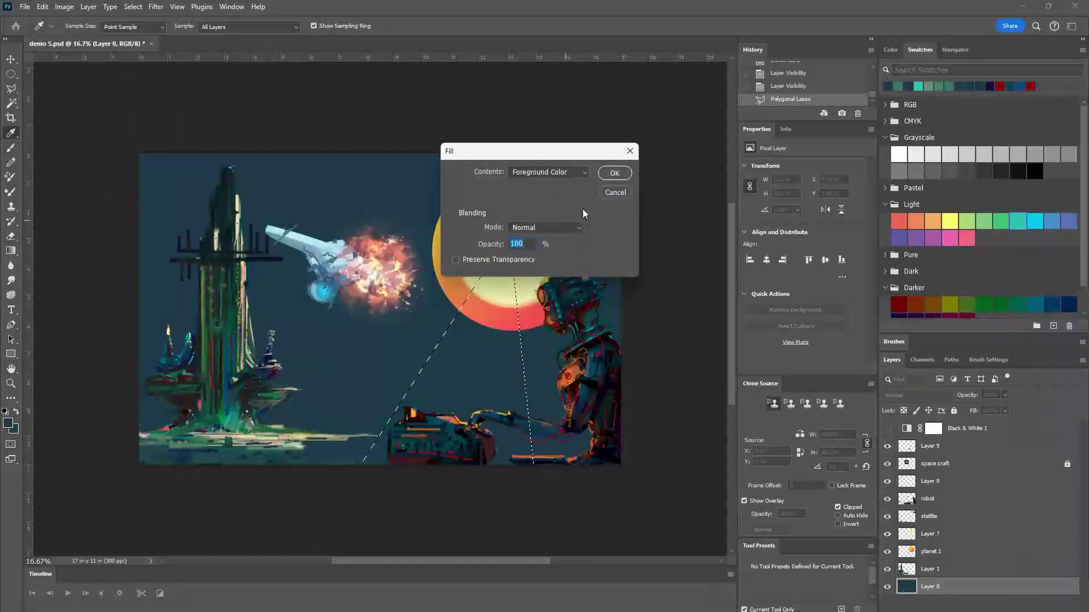
click(611, 172)
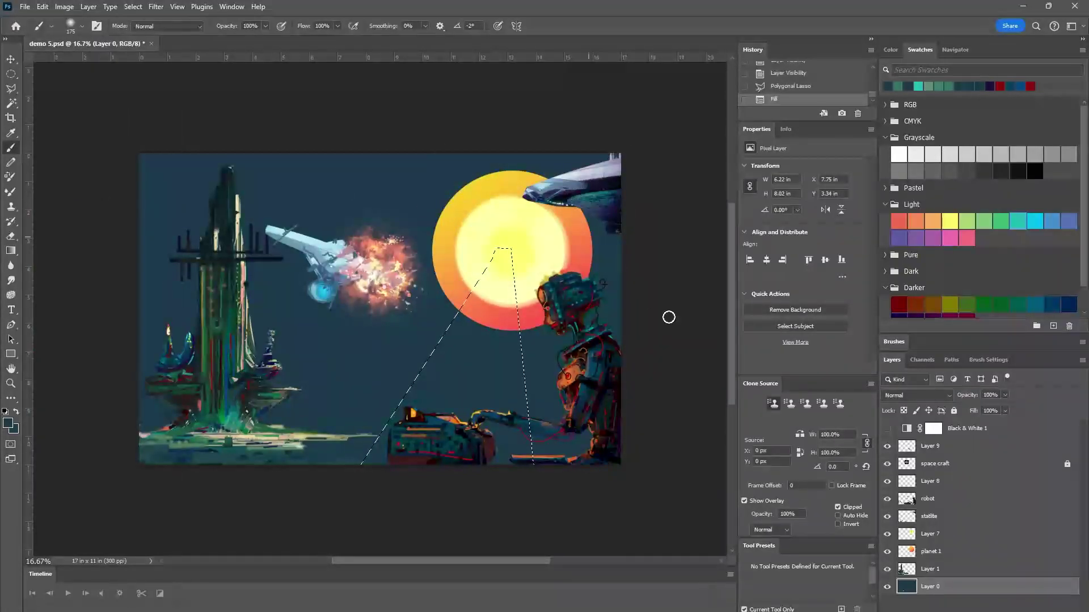
click(993, 448)
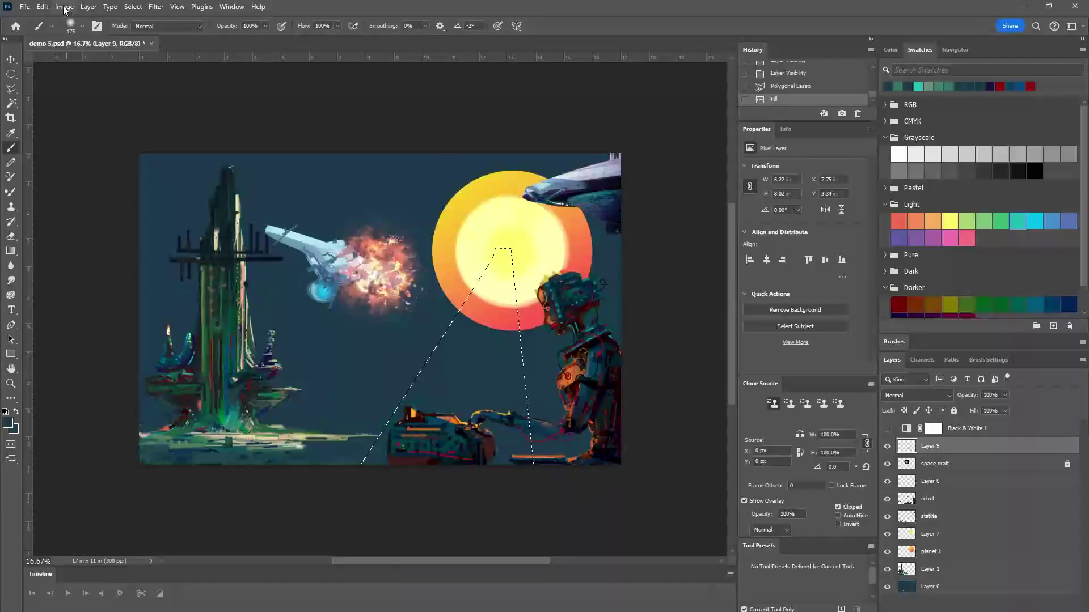
key(ctrl+z)
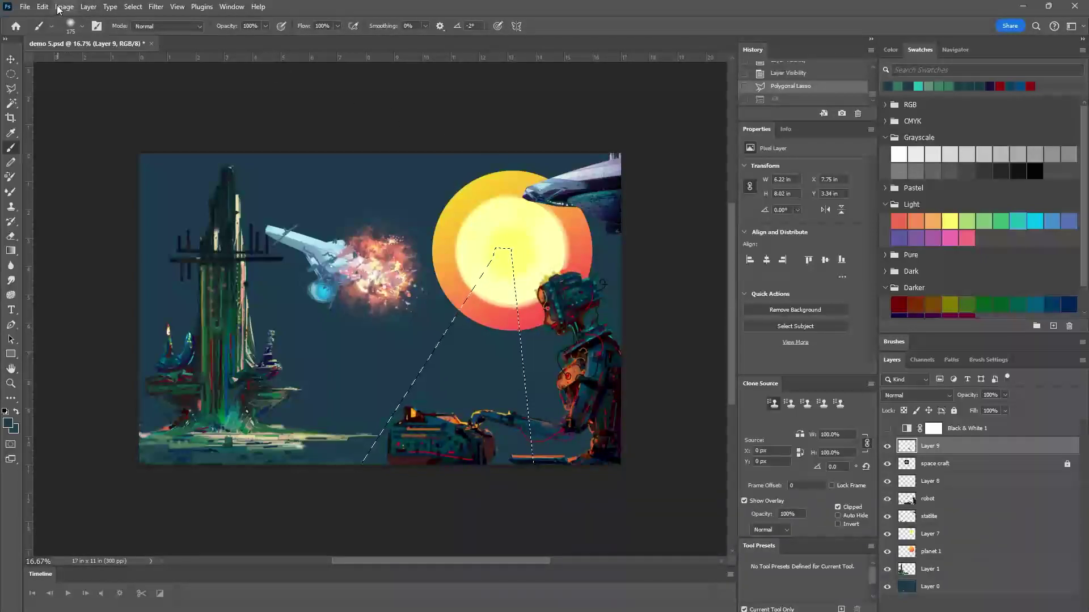
Fill the beam selection on Layer 9 with the foreground color at 100% opacity and set the layer's blend mode to Linear Dodge (Add).
click(42, 7)
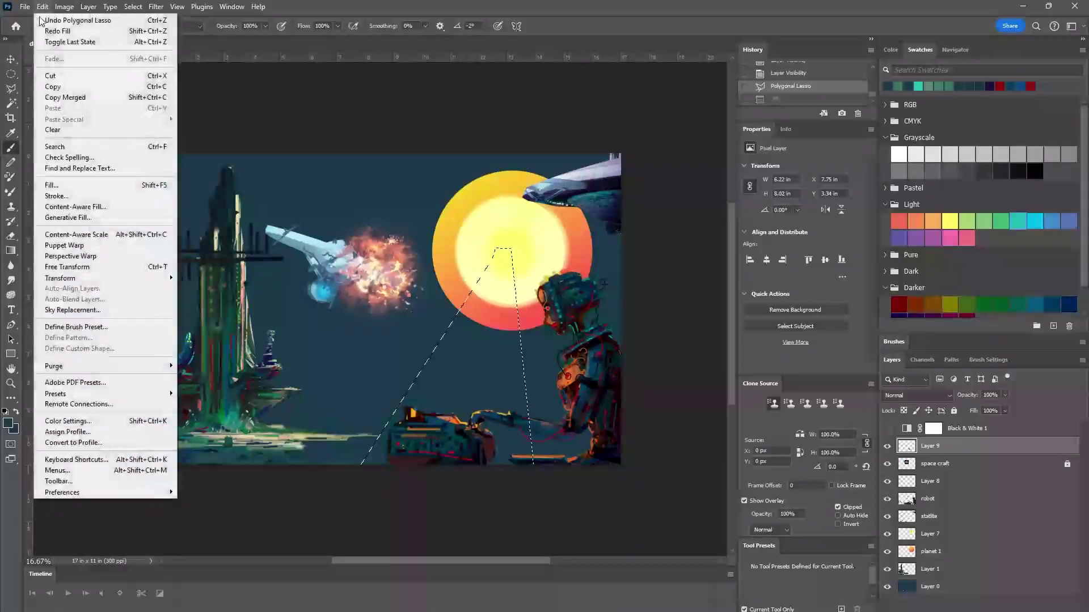
click(52, 185)
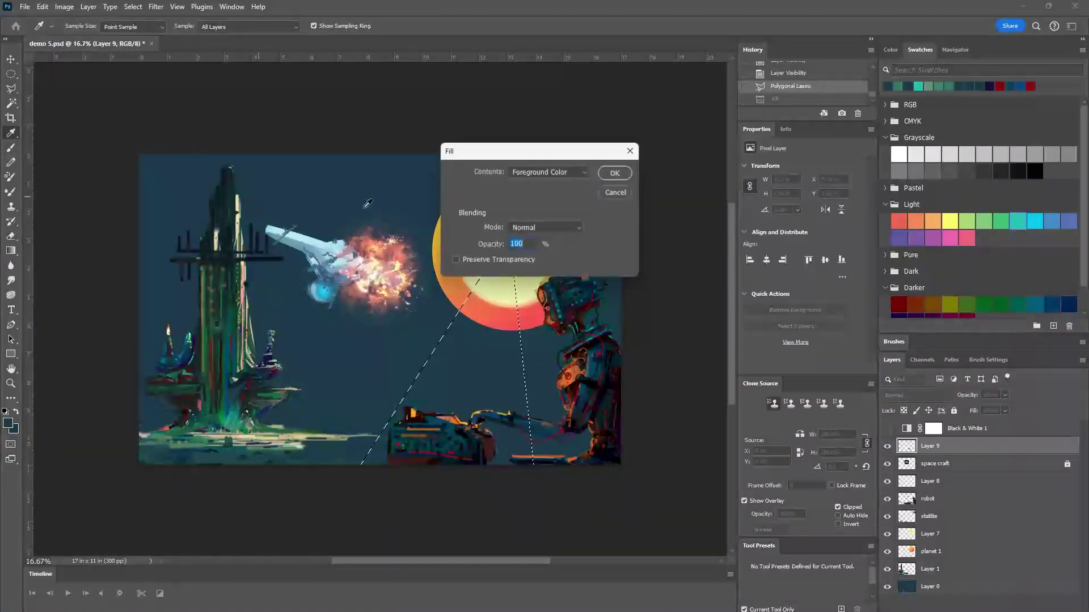
click(614, 173)
key(b)
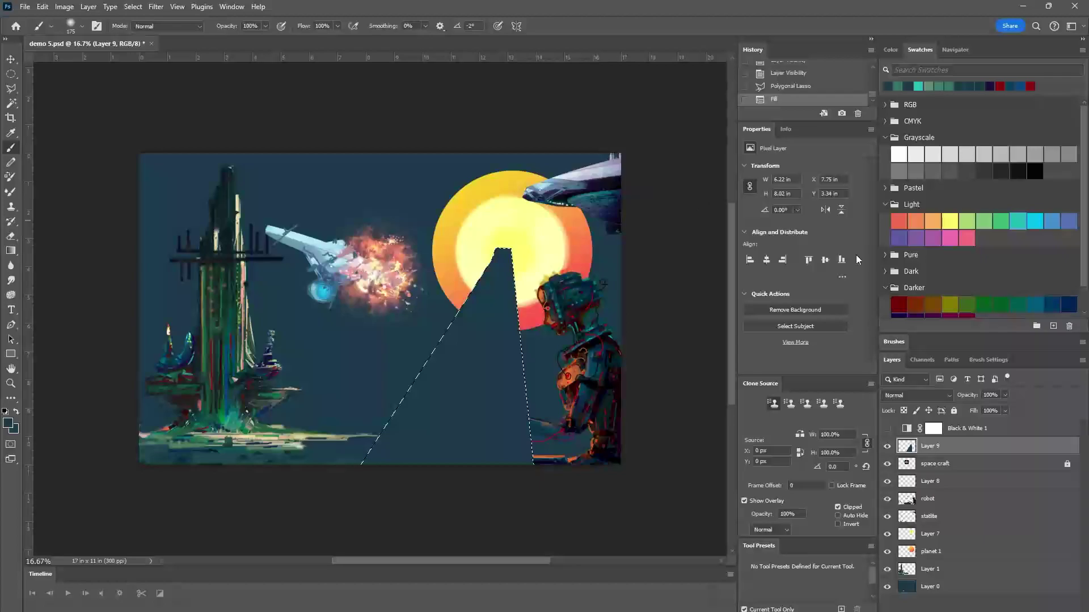
click(949, 396)
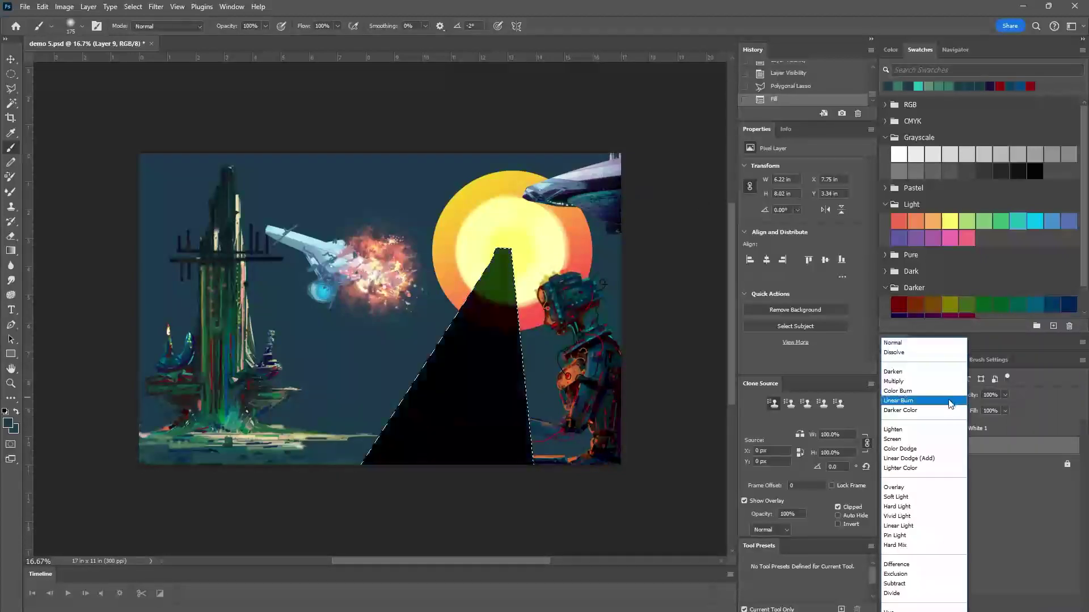
click(909, 460)
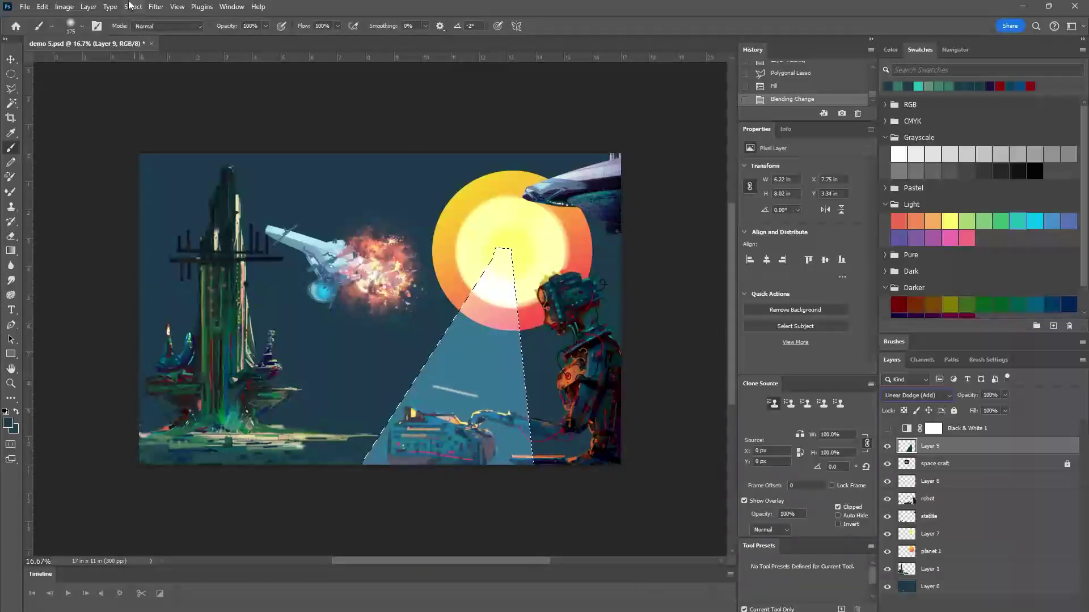
Apply a Gaussian Blur to the beam on Layer 9, with the preview fitted to the whole beam and an increased radius.
click(156, 6)
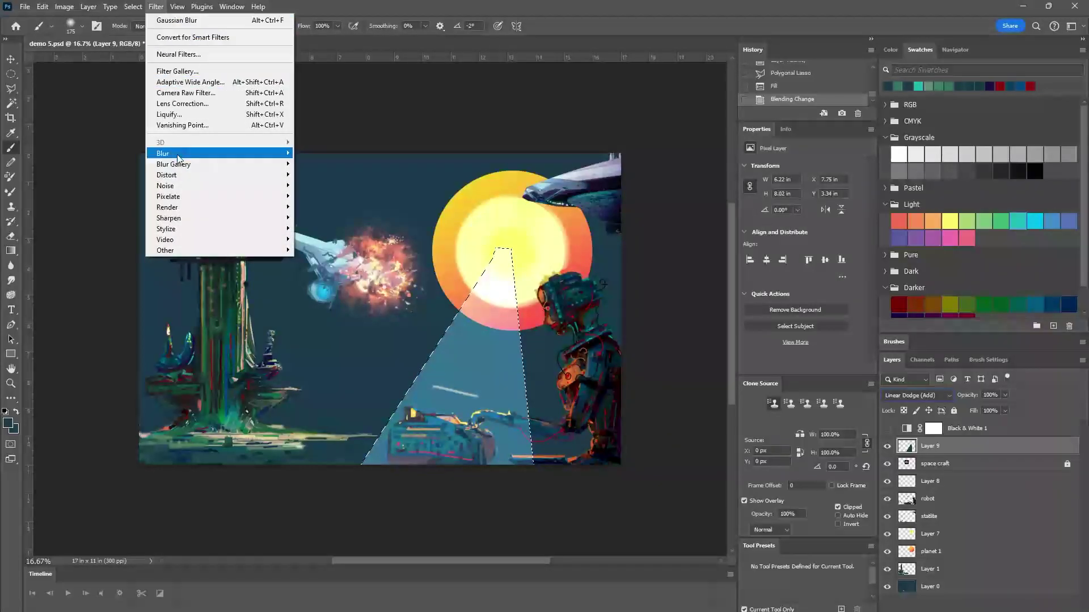
mouse_move(182, 153)
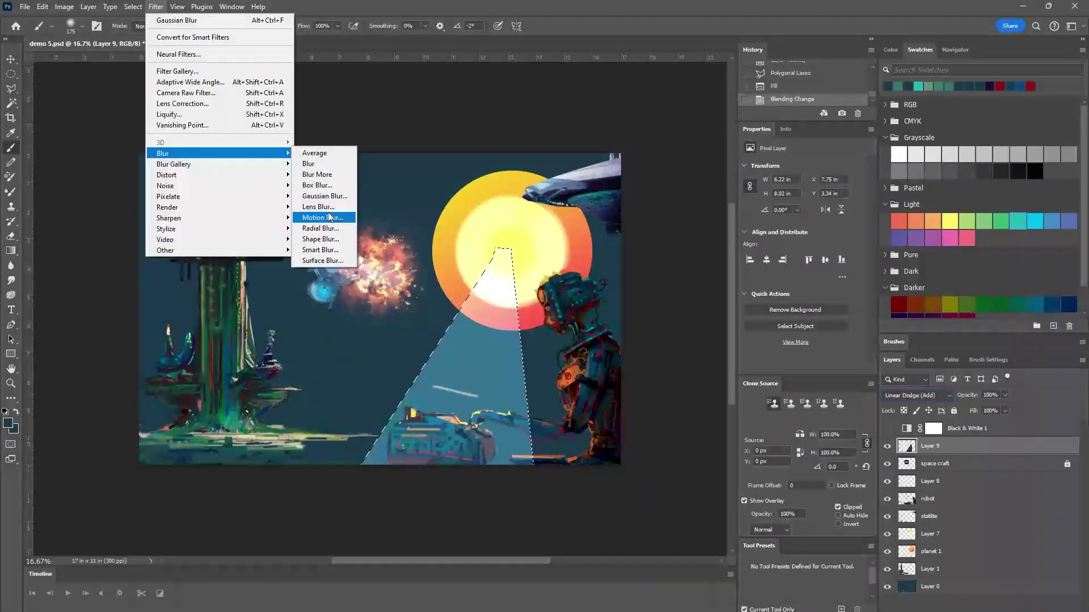
click(324, 197)
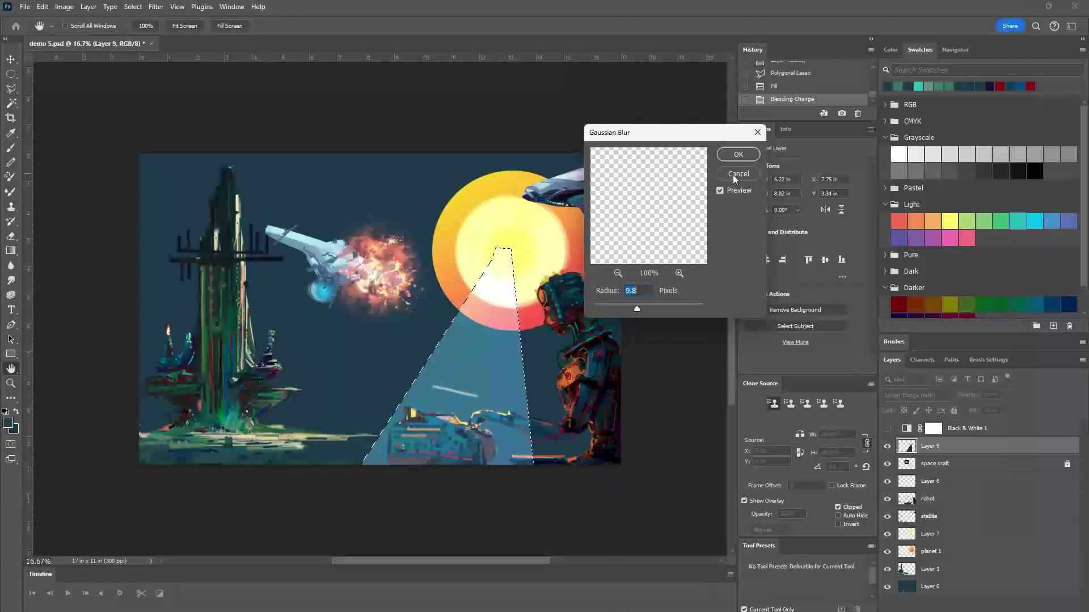
click(621, 274)
click(620, 273)
click(621, 273)
click(621, 274)
click(620, 274)
click(620, 273)
click(620, 274)
click(620, 273)
click(621, 274)
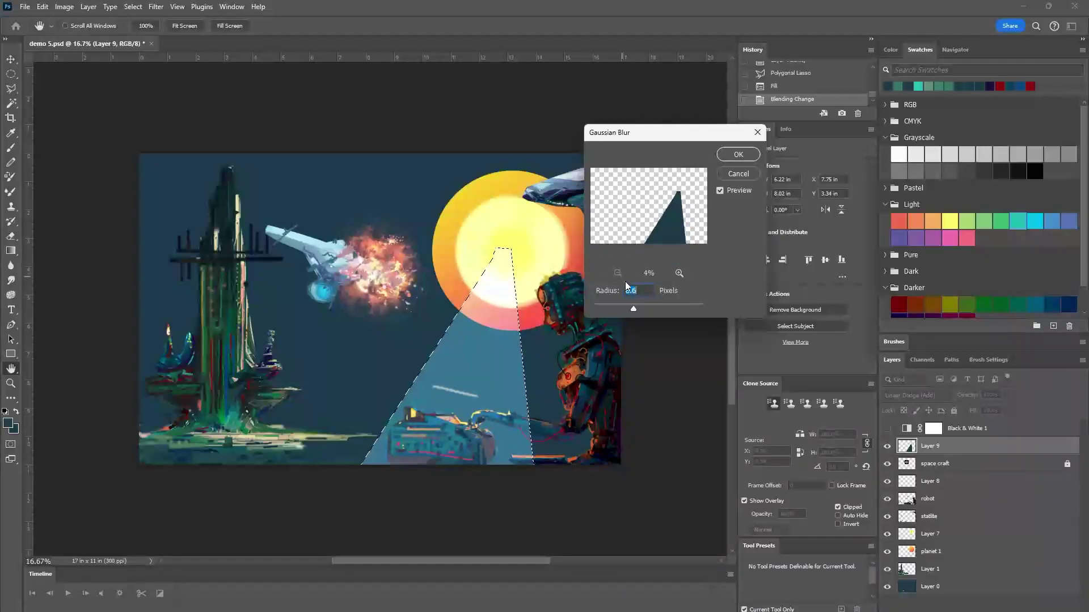
drag(635, 310, 642, 308)
click(737, 154)
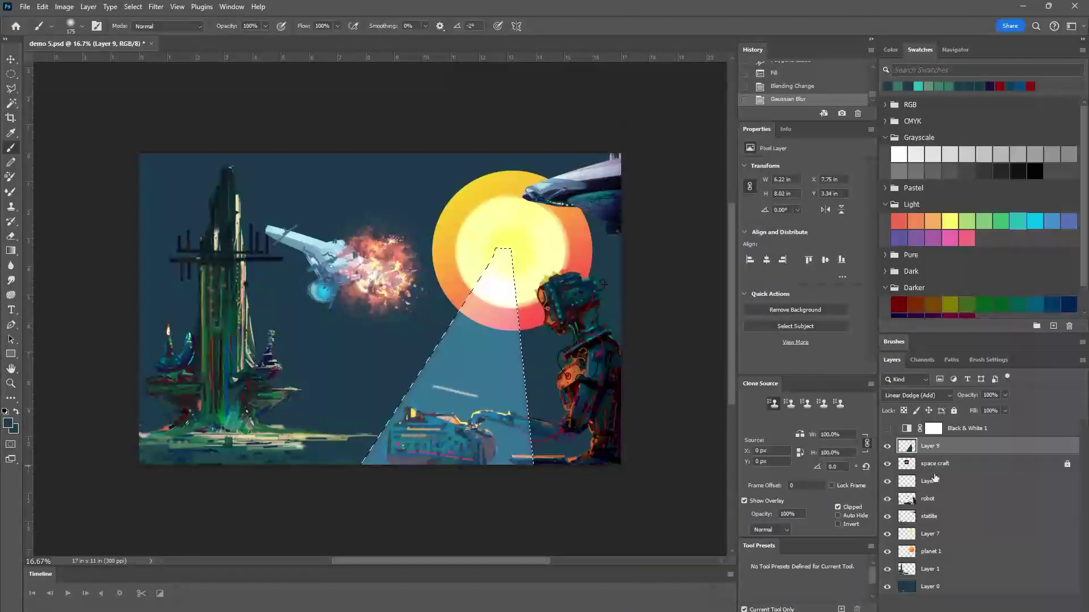
Check the robot layer's content by toggling its visibility and make it the active layer.
click(886, 500)
click(887, 500)
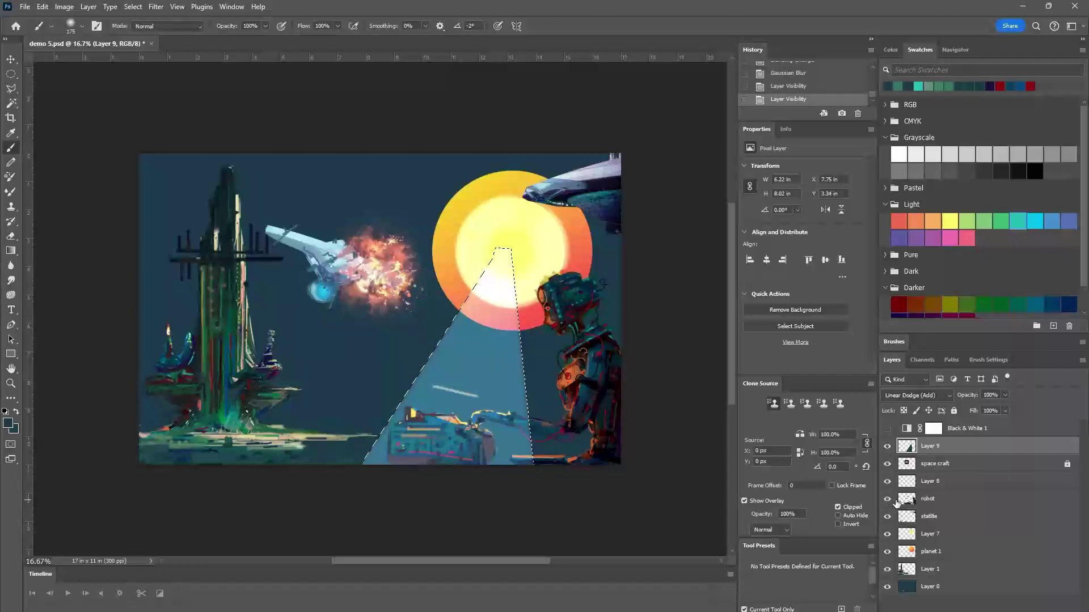
click(963, 501)
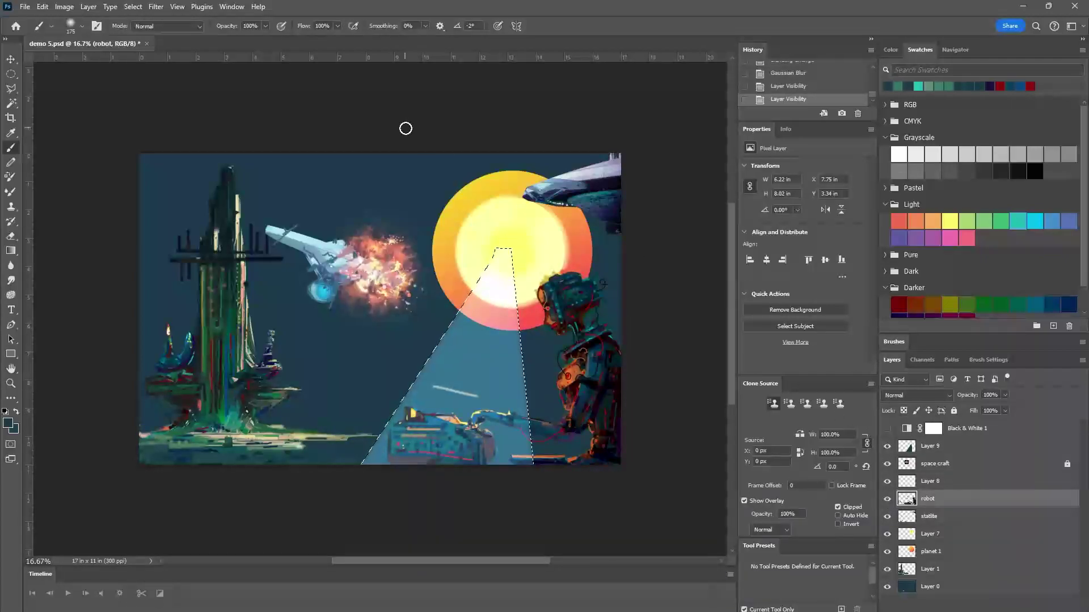
click(154, 8)
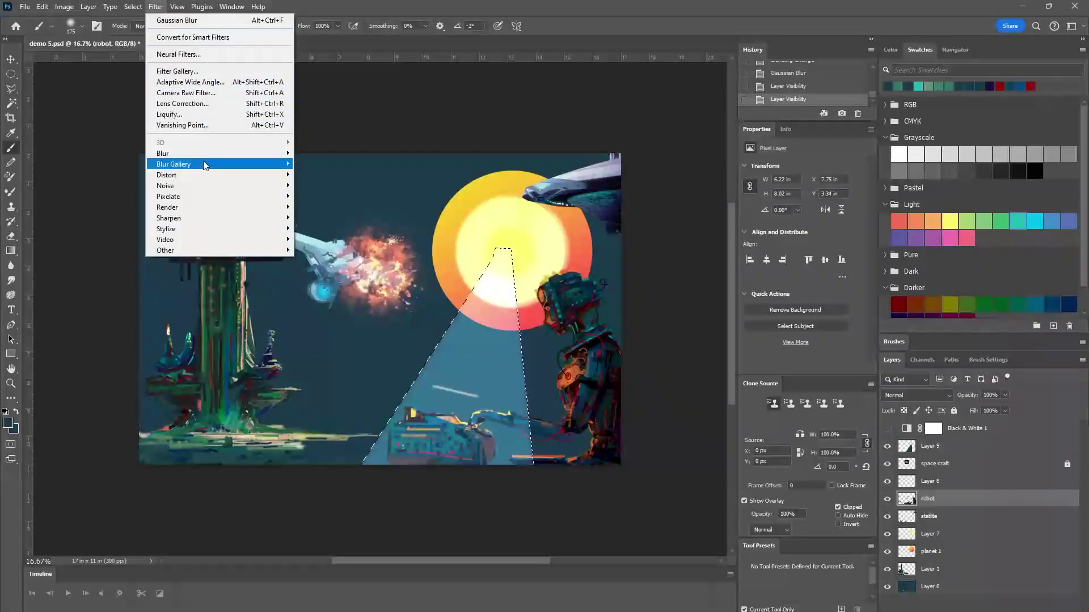
mouse_move(208, 164)
click(316, 195)
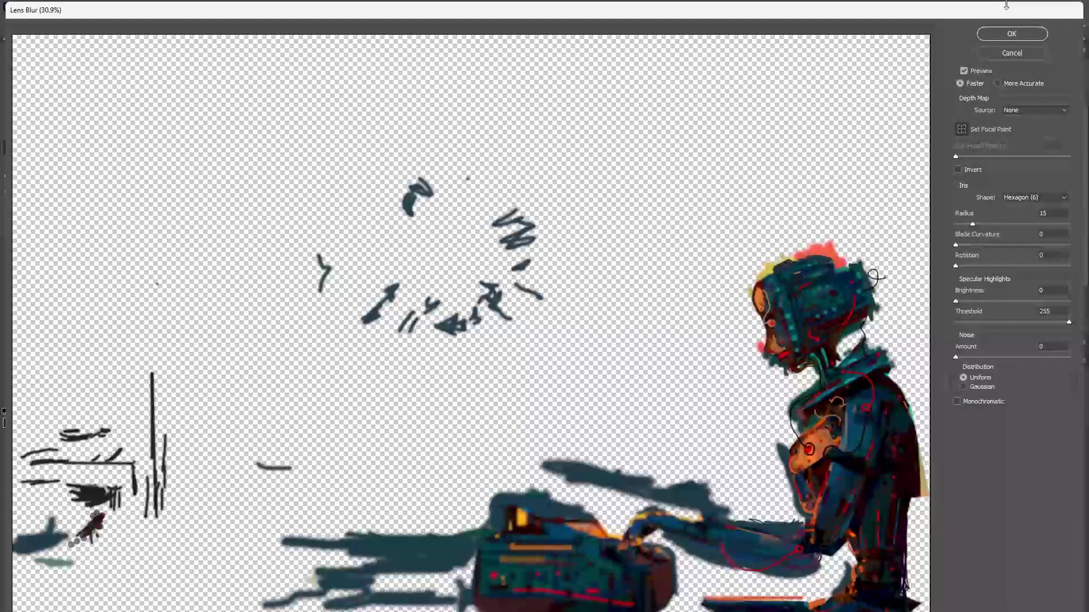
click(1012, 53)
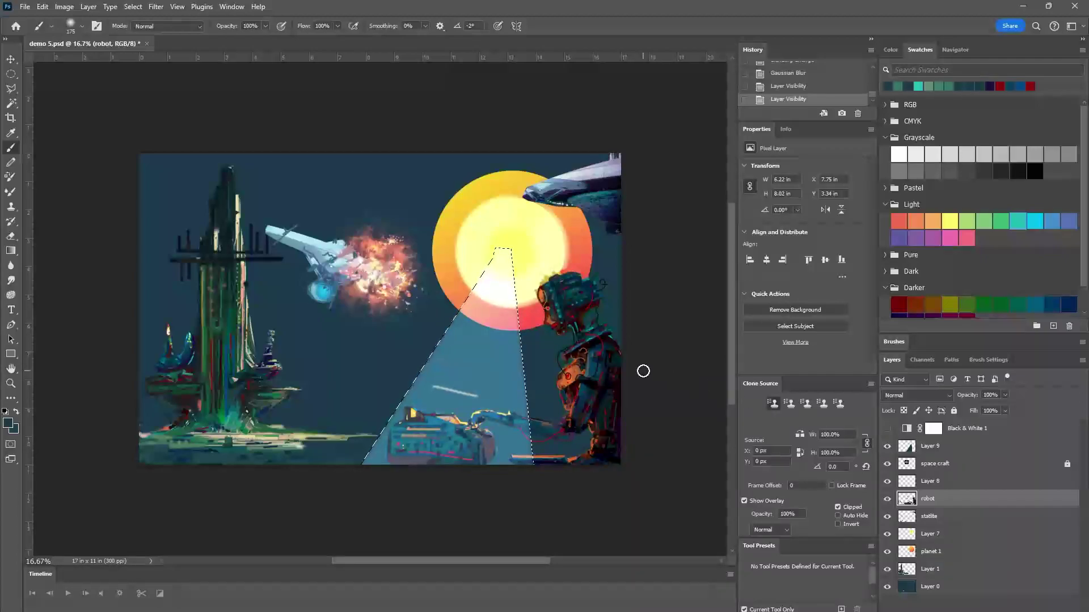
Apply a 15.3-pixel Gaussian Blur to the robot layer inside the beam selection, with the preview fitted to the whole layer, and clear the selection.
click(133, 7)
mouse_move(164, 14)
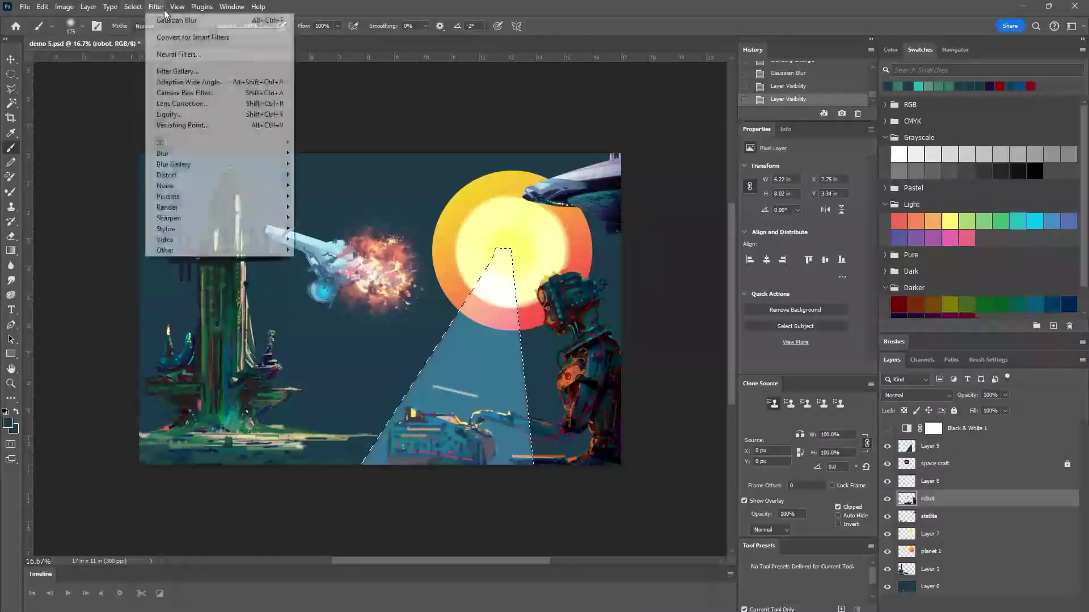
mouse_move(198, 170)
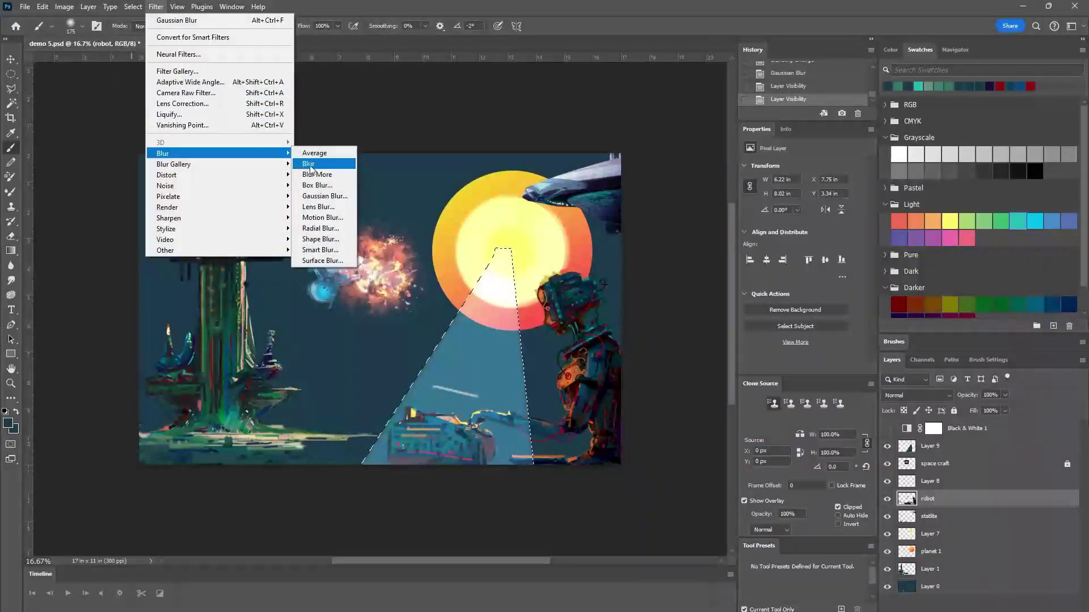
click(325, 196)
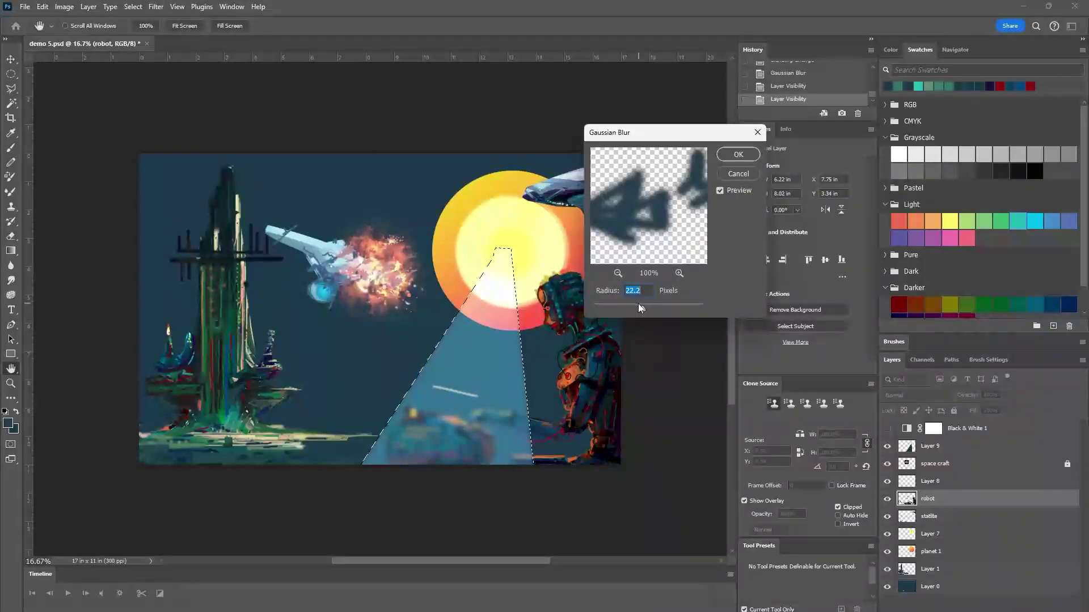
click(618, 273)
click(618, 274)
click(618, 274)
click(618, 273)
click(617, 273)
click(616, 274)
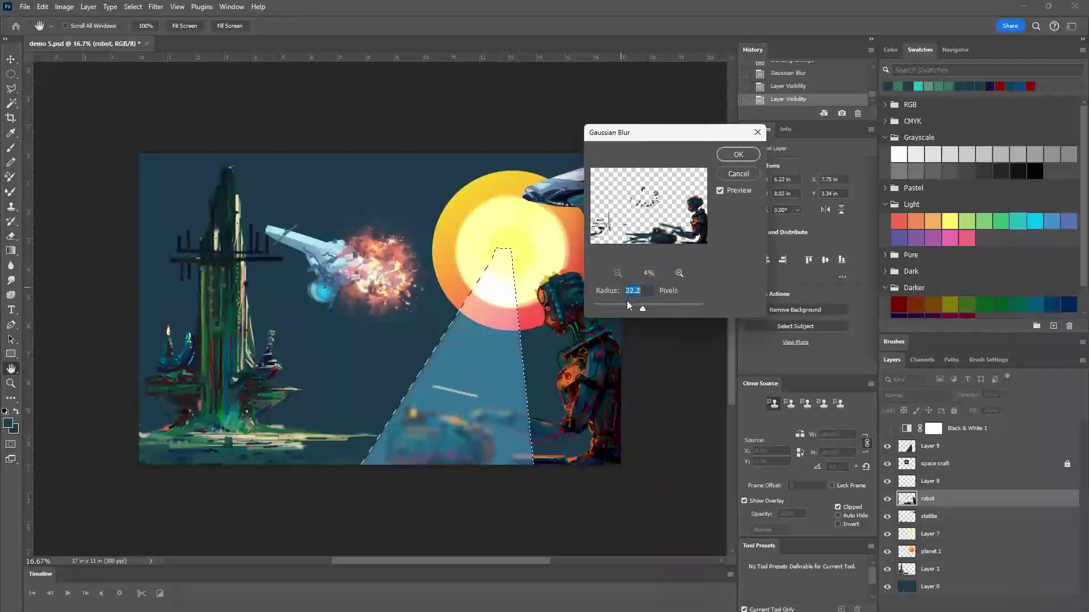
drag(638, 307, 631, 308)
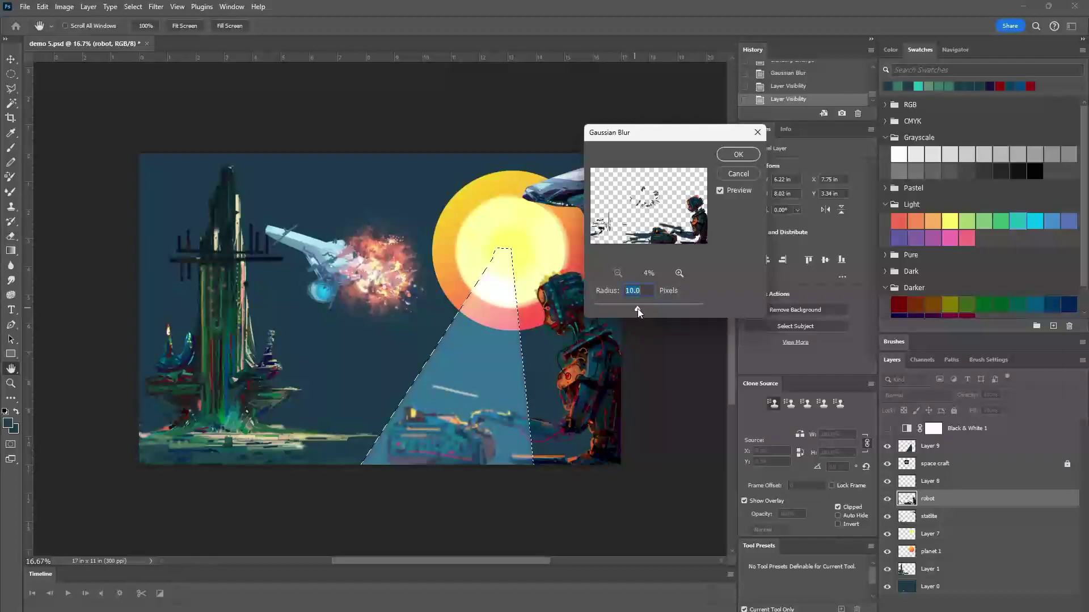
drag(638, 308, 639, 308)
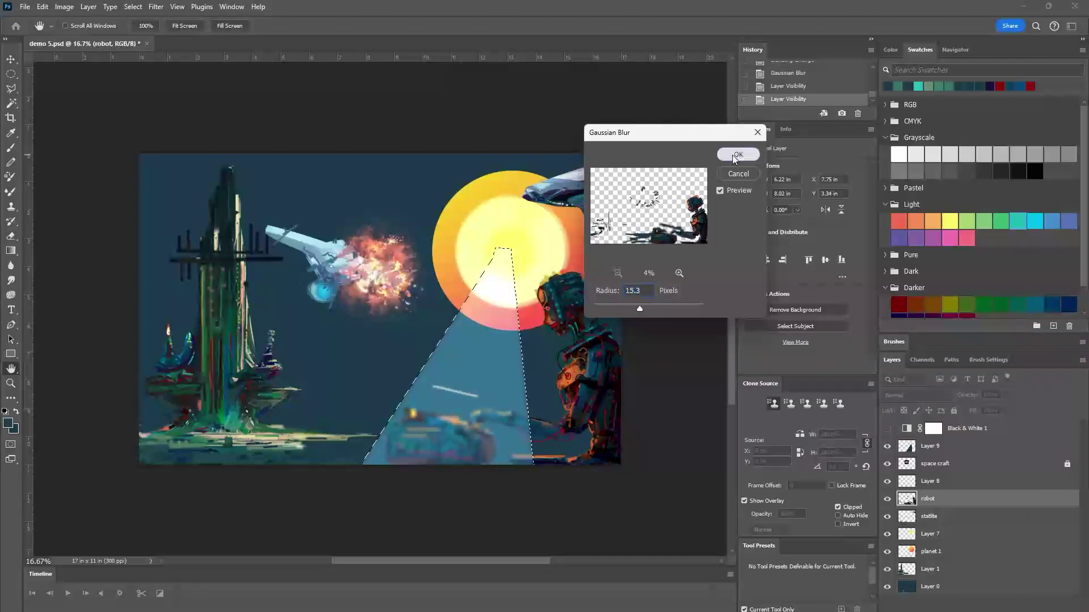
click(737, 155)
key(b)
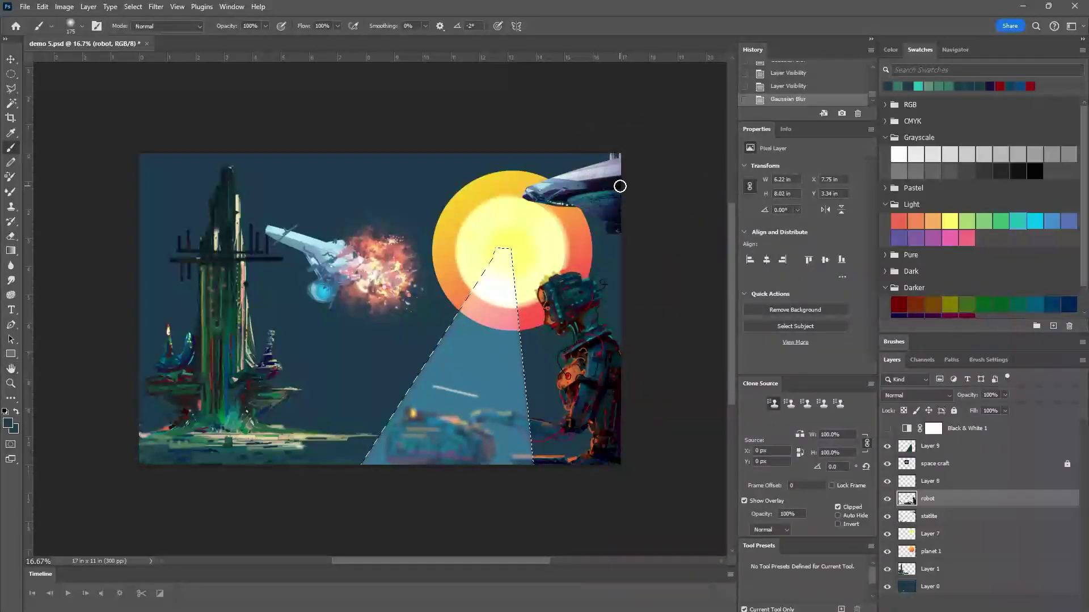
key(ctrl+d)
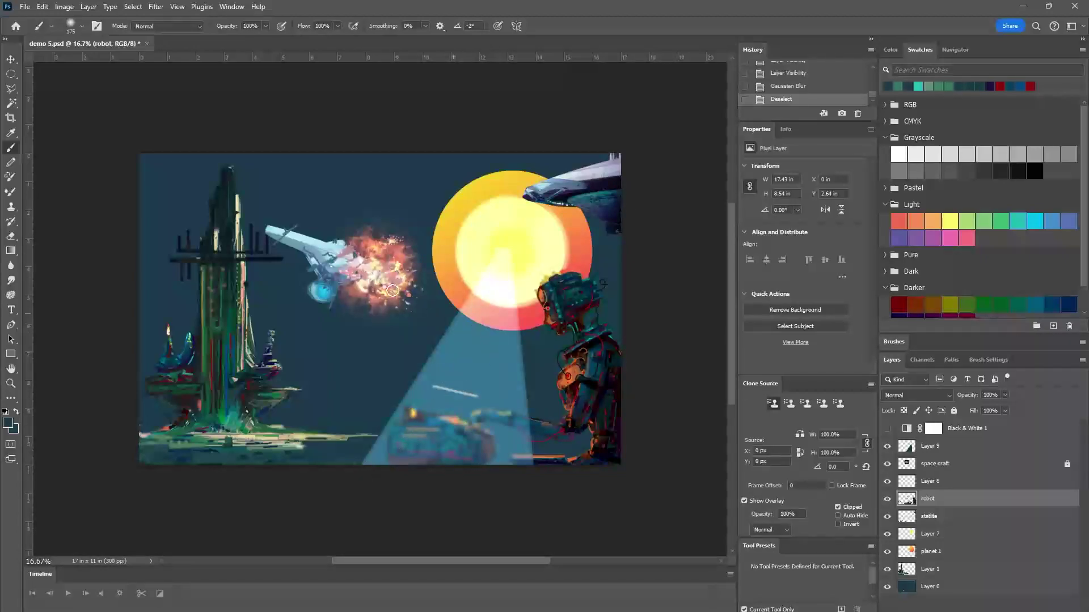
Select a narrow strip along the light beam's left edge, from the sun to the canvas bottom, with the Polygonal Lasso.
click(12, 89)
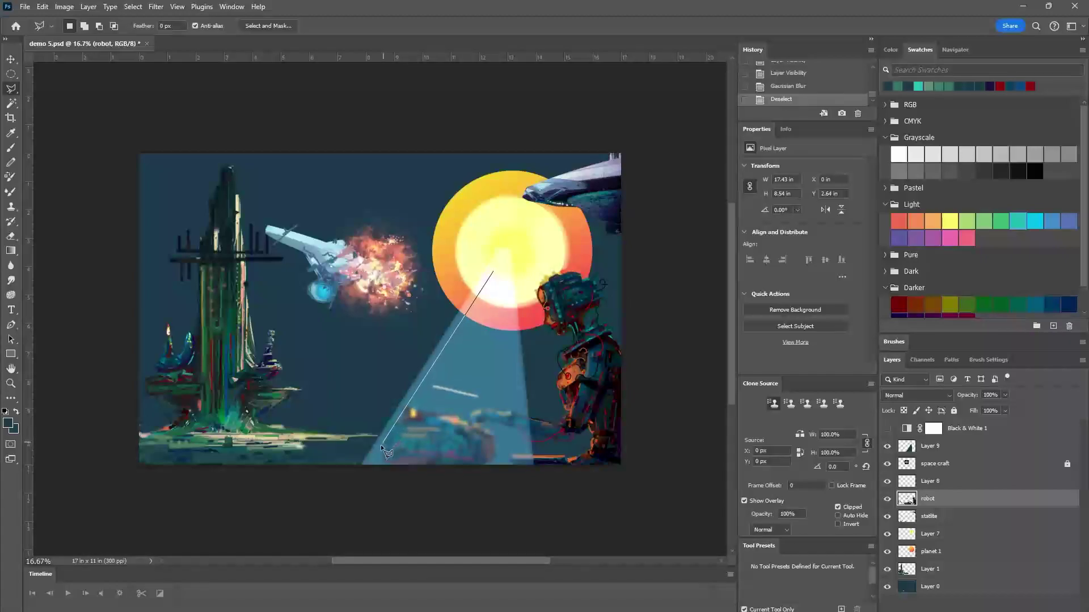
click(367, 463)
click(356, 466)
click(498, 256)
double_click(491, 278)
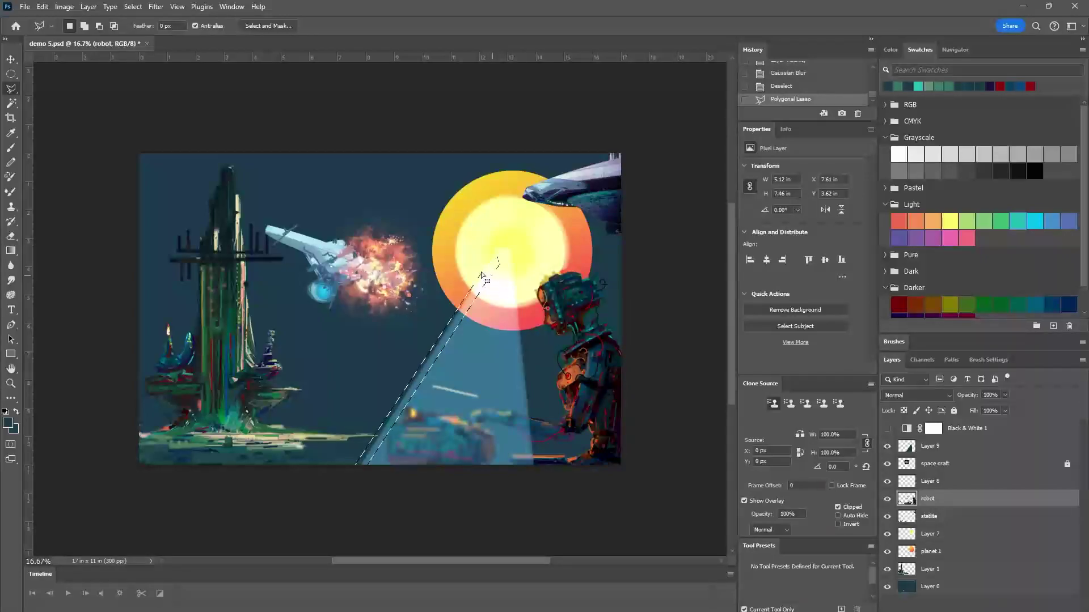
Apply a Gaussian Blur with a 69.7-pixel radius to the left-edge strip on the robot layer and clear the selection.
click(133, 7)
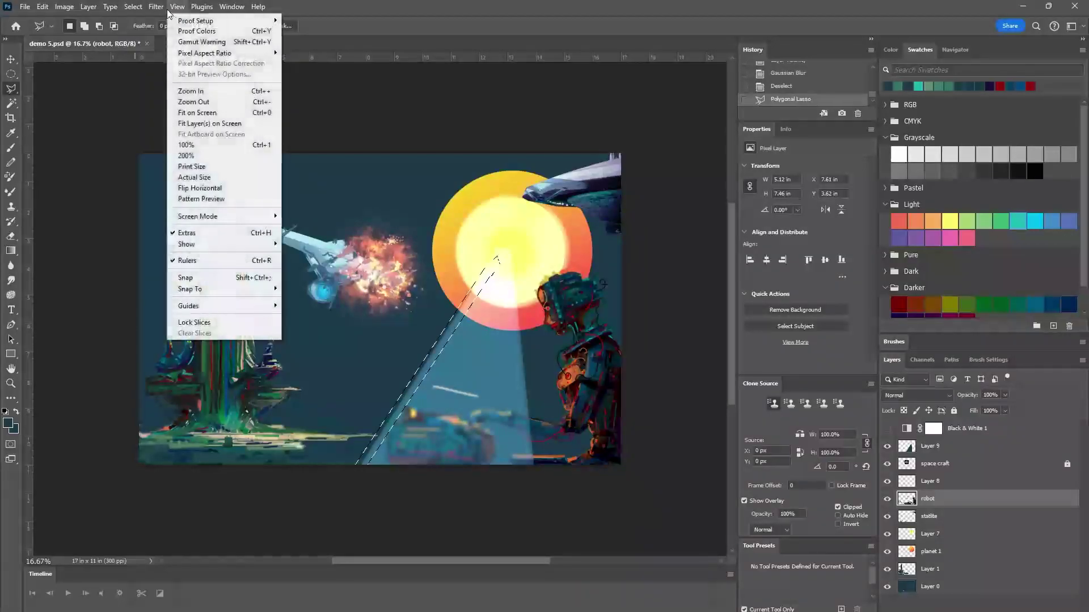
mouse_move(156, 6)
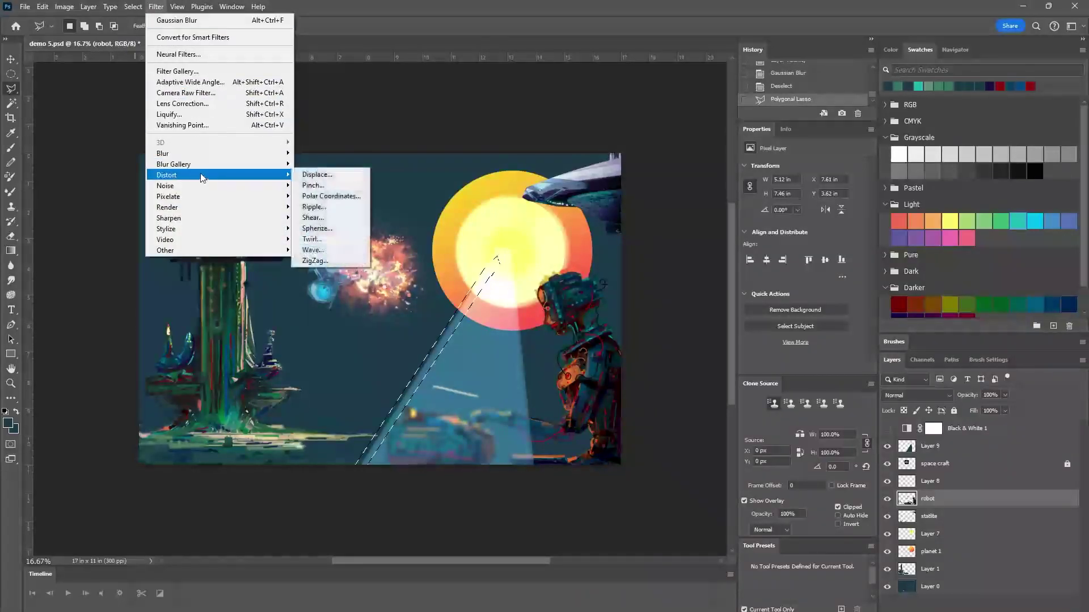
mouse_move(206, 178)
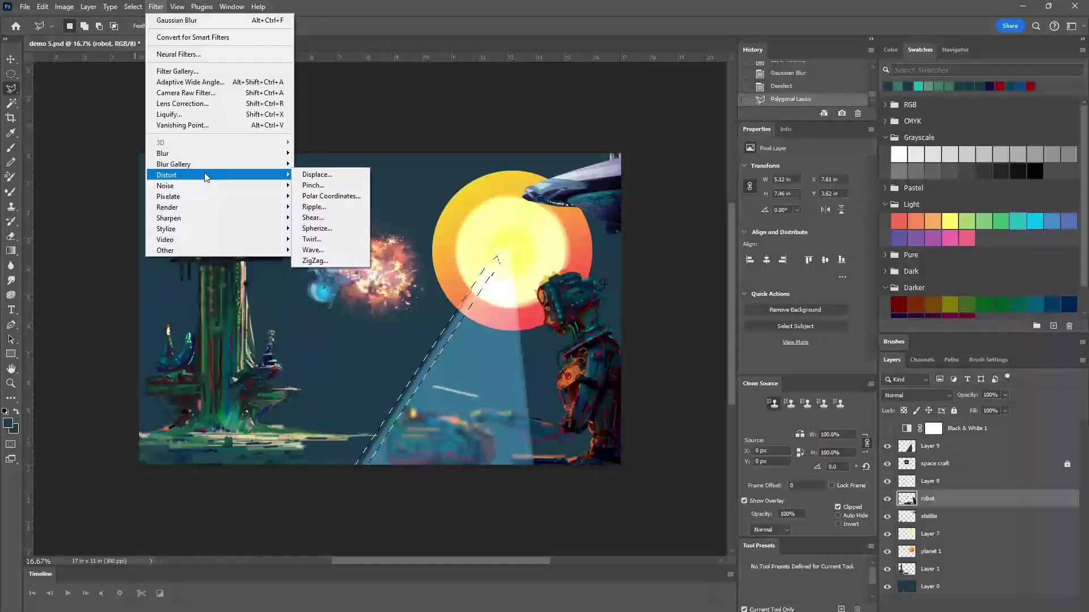
mouse_move(207, 154)
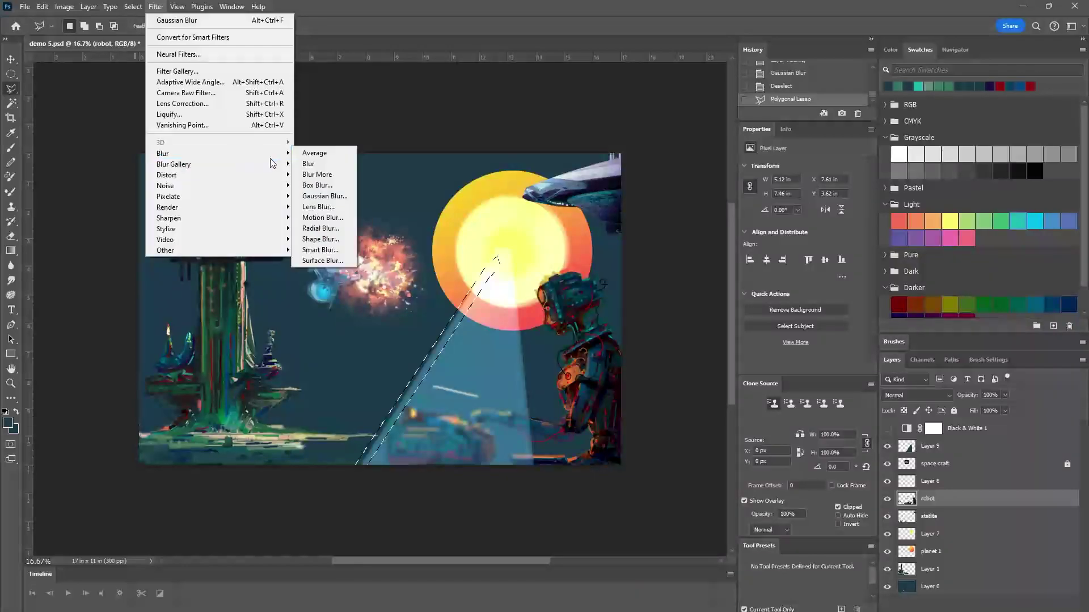
click(325, 196)
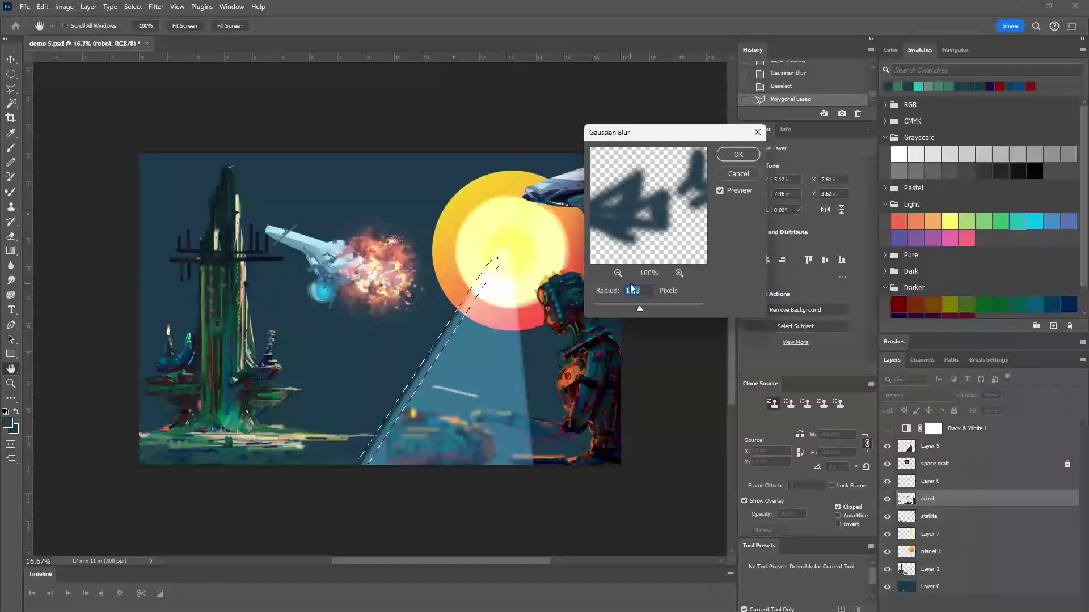
click(618, 273)
click(618, 273)
click(618, 274)
click(618, 273)
click(618, 273)
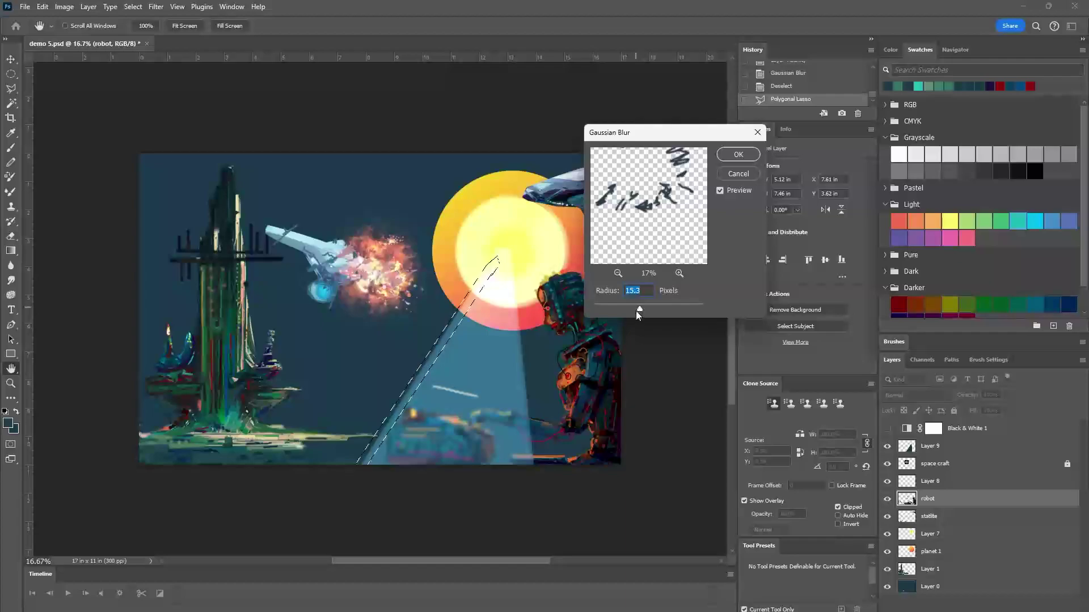
drag(640, 310, 652, 308)
drag(660, 310, 658, 309)
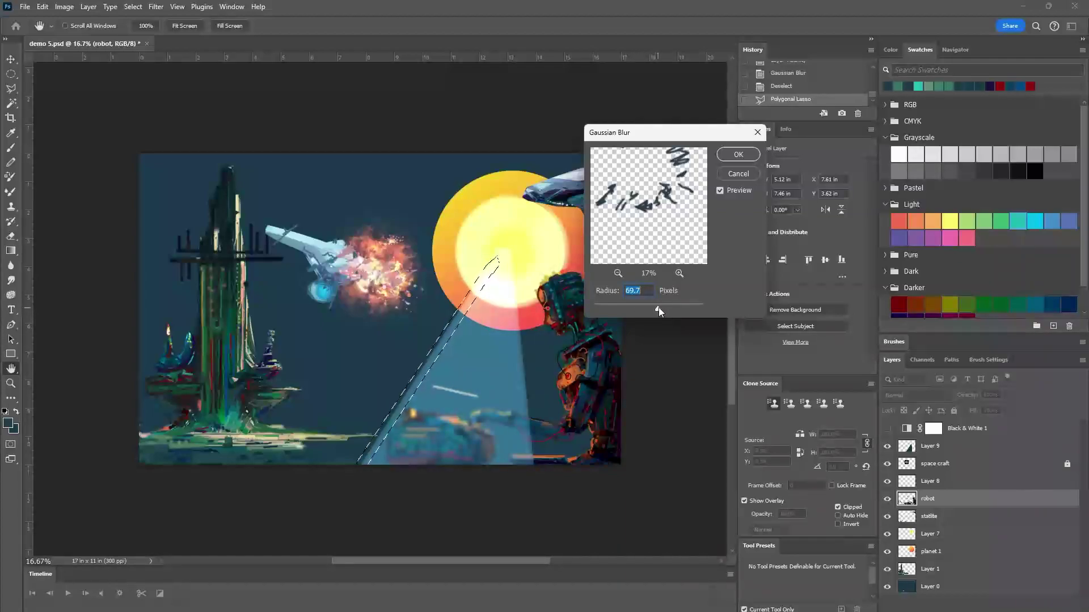
click(737, 155)
key(ctrl+d)
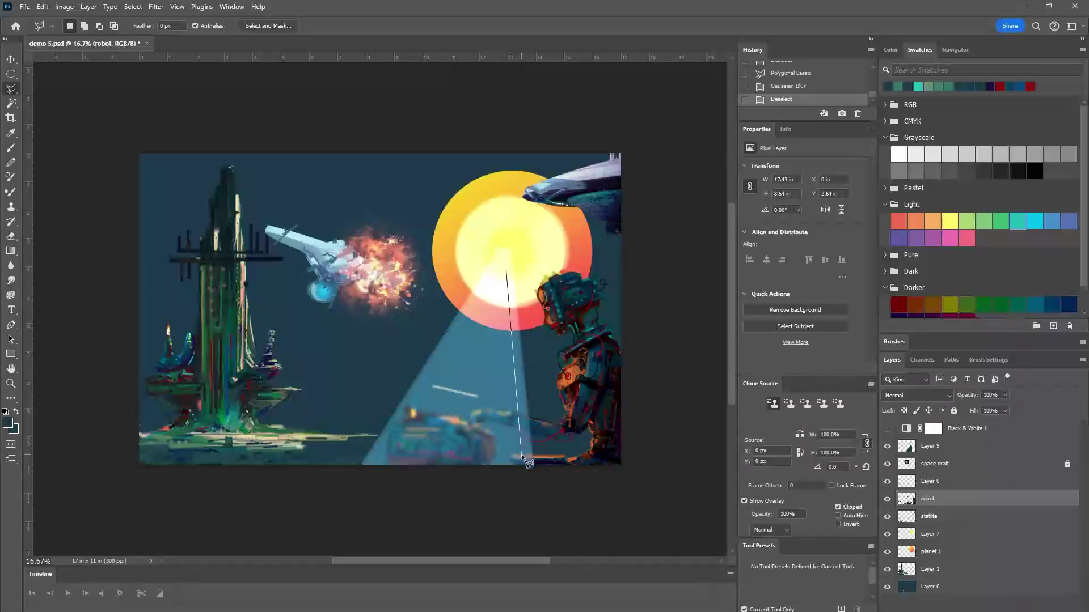
Outline a narrow polygonal selection along the light beam's right edge, from the canvas bottom up into the sun.
click(525, 471)
click(541, 472)
click(513, 251)
click(508, 279)
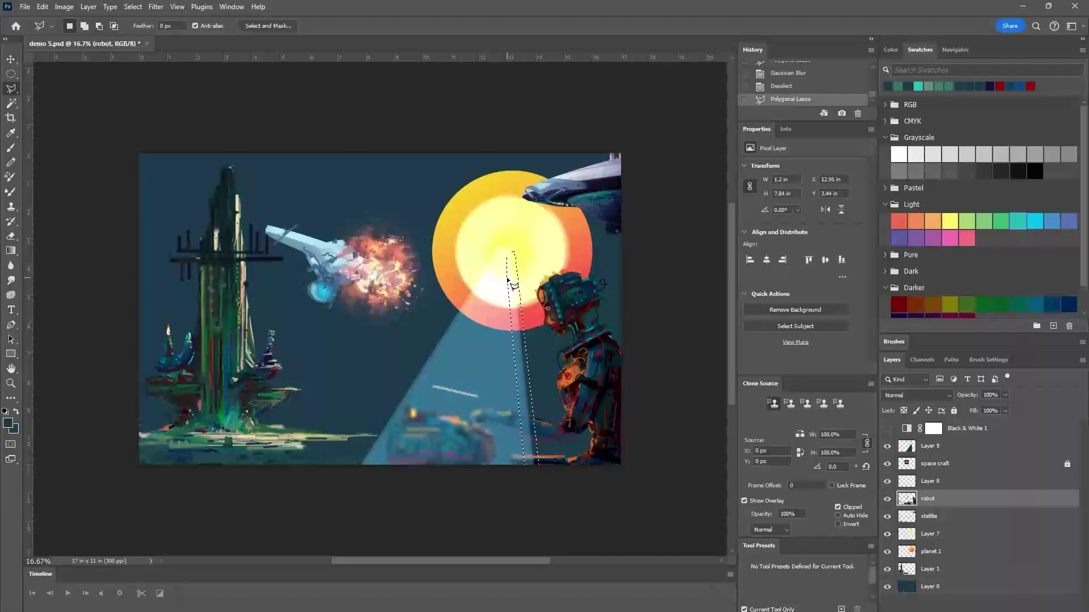
Apply a Gaussian Blur with a 95.6-pixel radius to the right-edge strip on the robot layer.
click(165, 6)
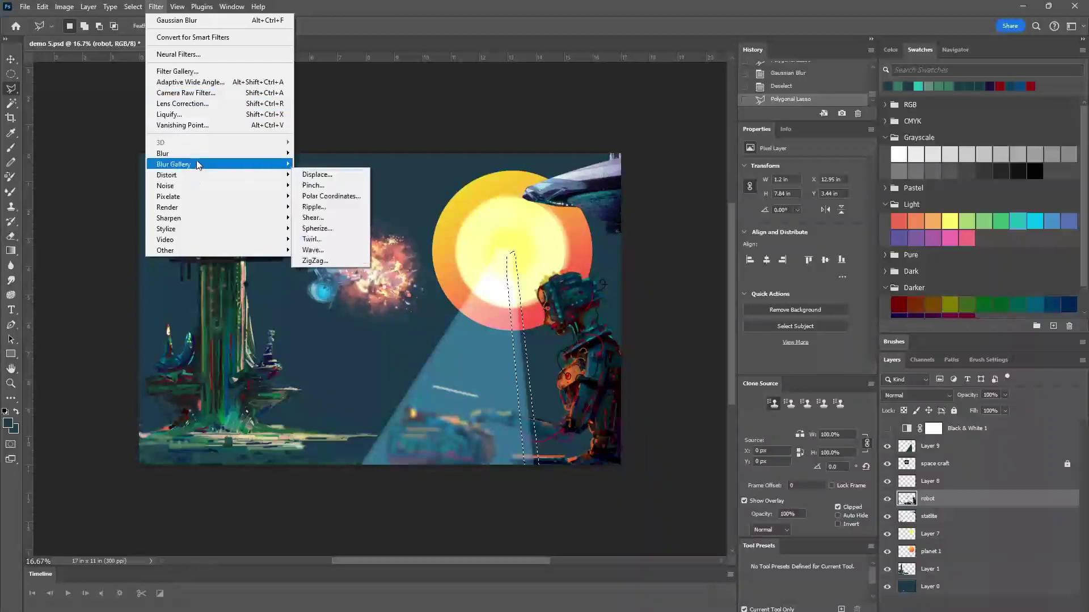
mouse_move(198, 153)
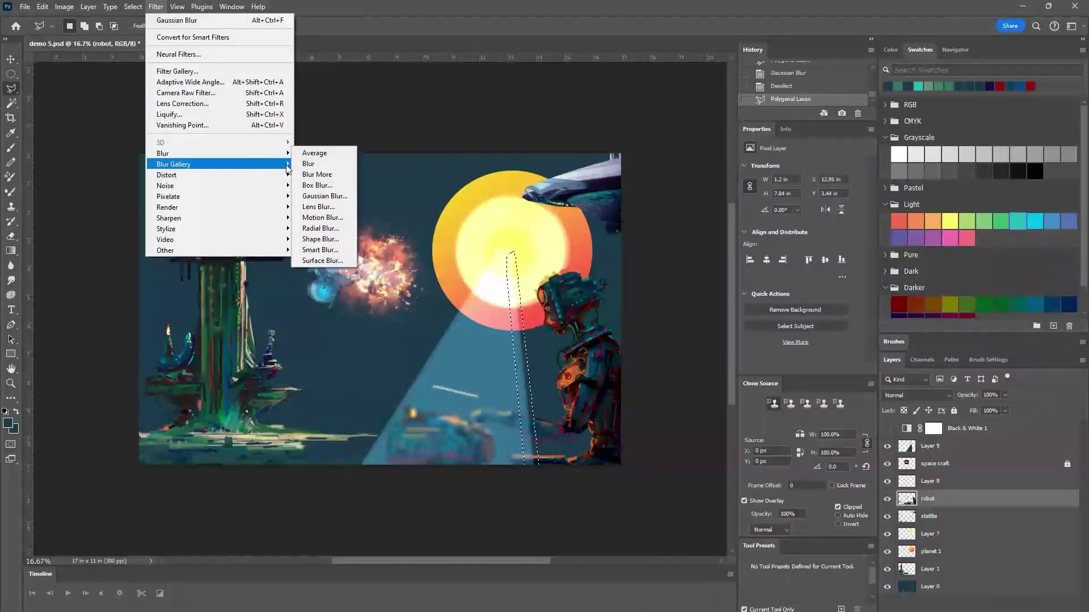
click(320, 200)
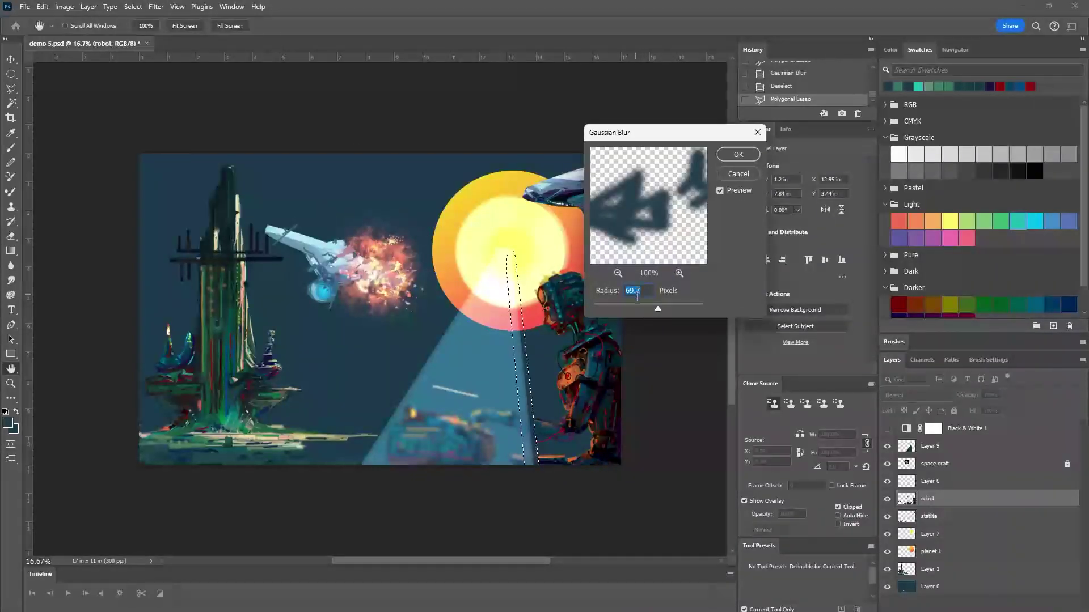
drag(666, 308, 663, 310)
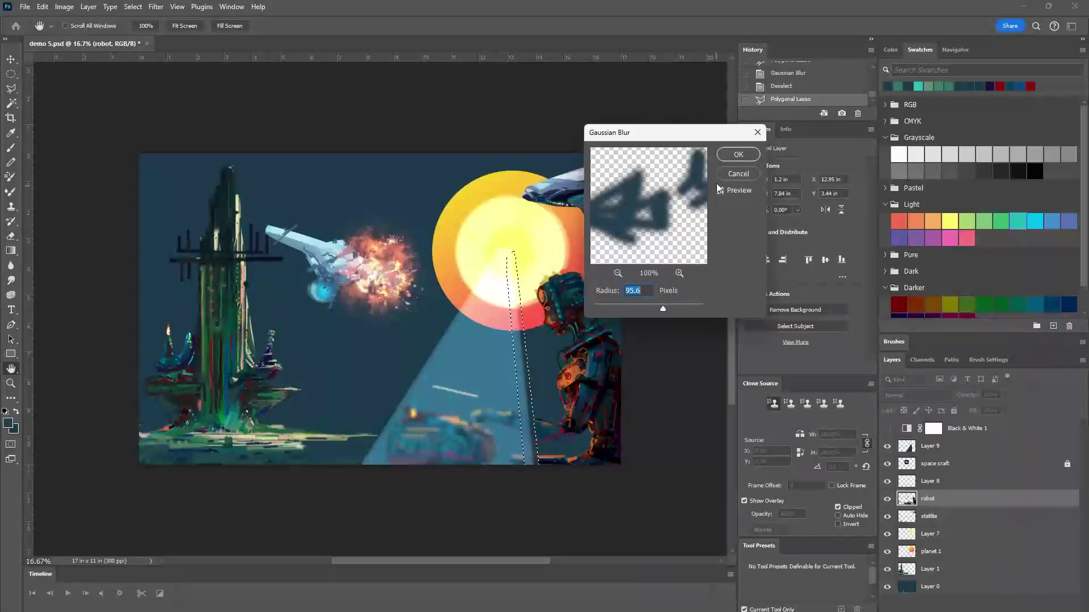
click(617, 274)
click(617, 274)
click(617, 273)
click(617, 274)
click(617, 274)
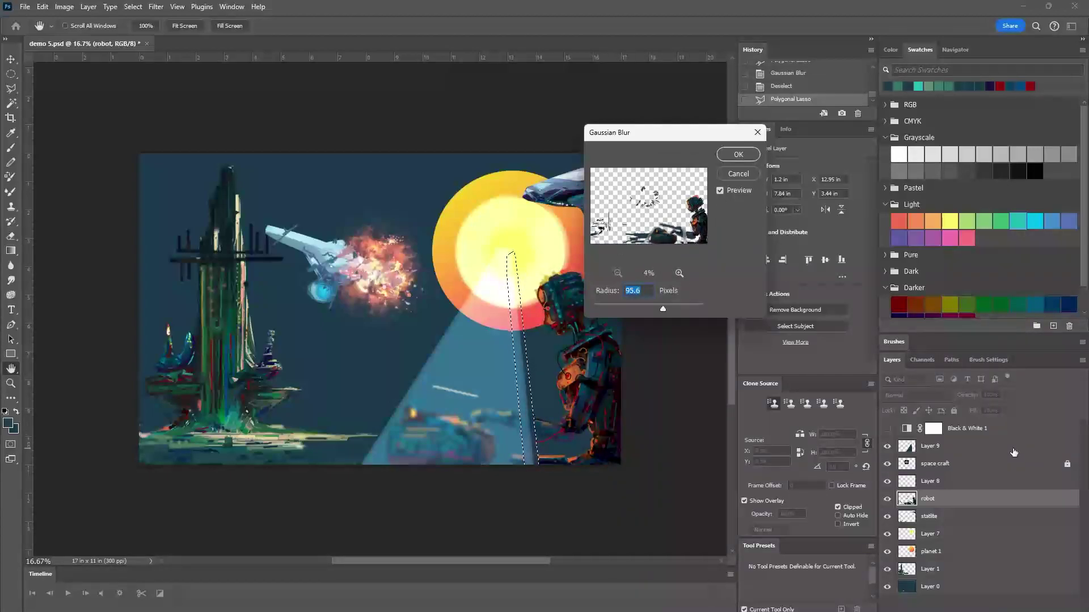
click(731, 155)
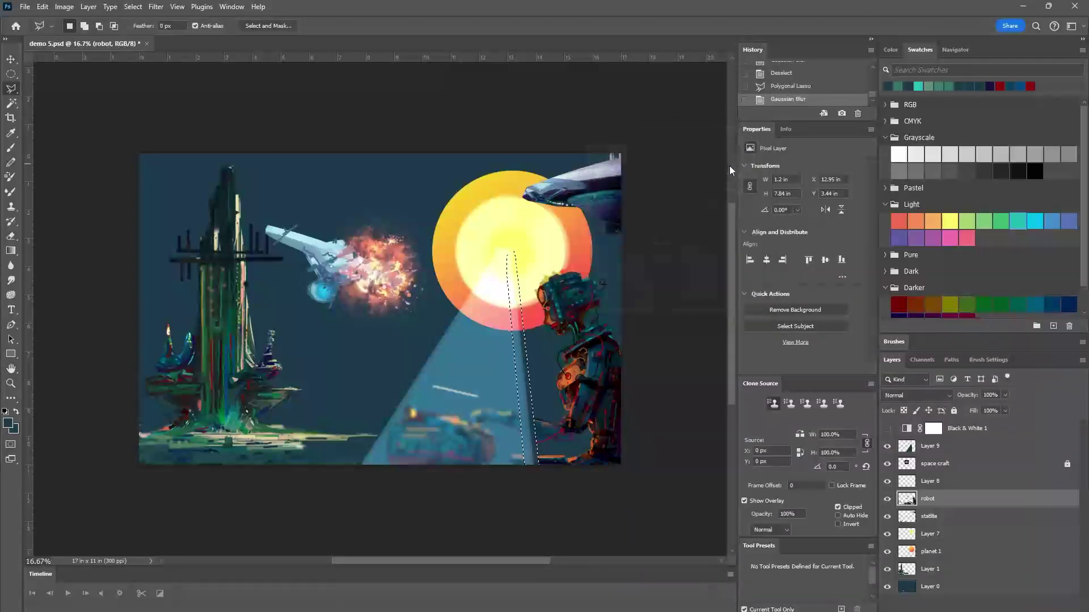
Soften the beam's right edge on Layer 9 with a 40.1-pixel Gaussian Blur, previewing the whole beam, and clear the selection.
click(978, 451)
click(155, 7)
mouse_move(173, 152)
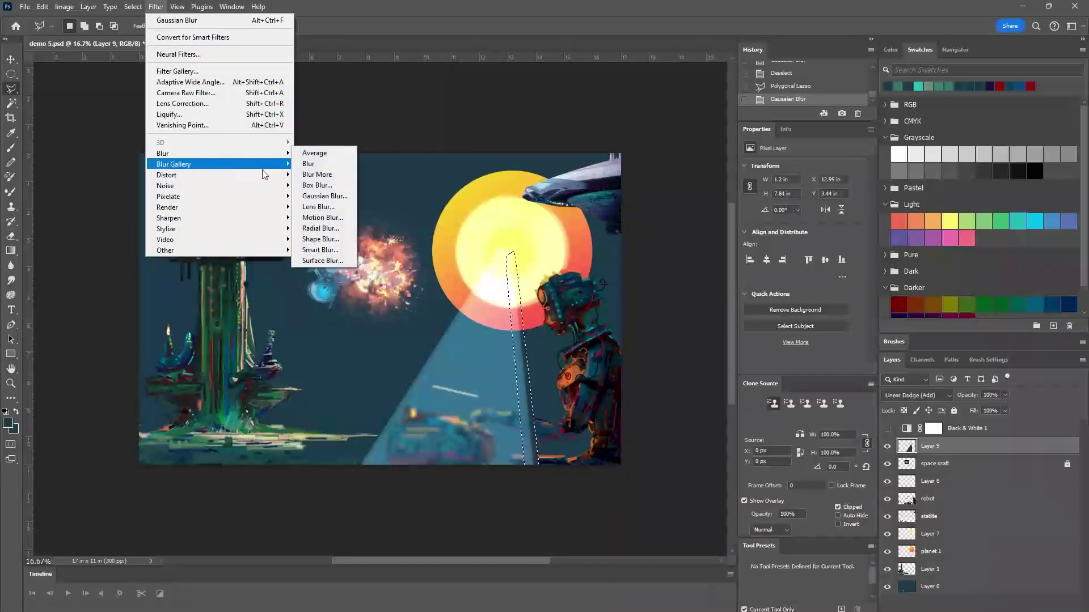
click(323, 196)
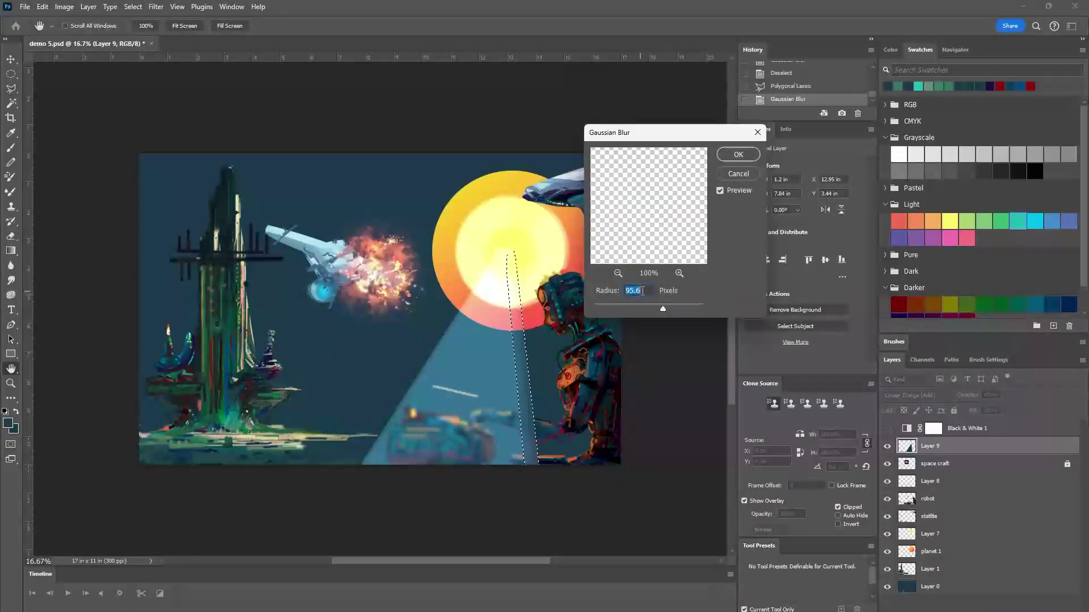
click(640, 305)
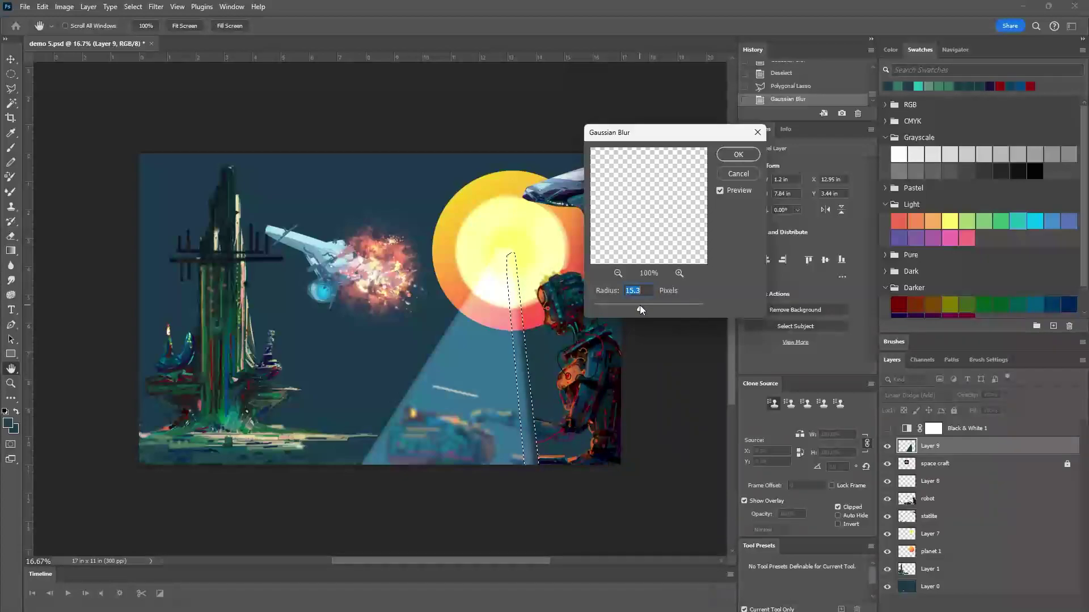
click(617, 273)
click(618, 273)
click(618, 274)
click(618, 274)
click(618, 273)
click(618, 273)
click(618, 273)
click(618, 274)
click(618, 273)
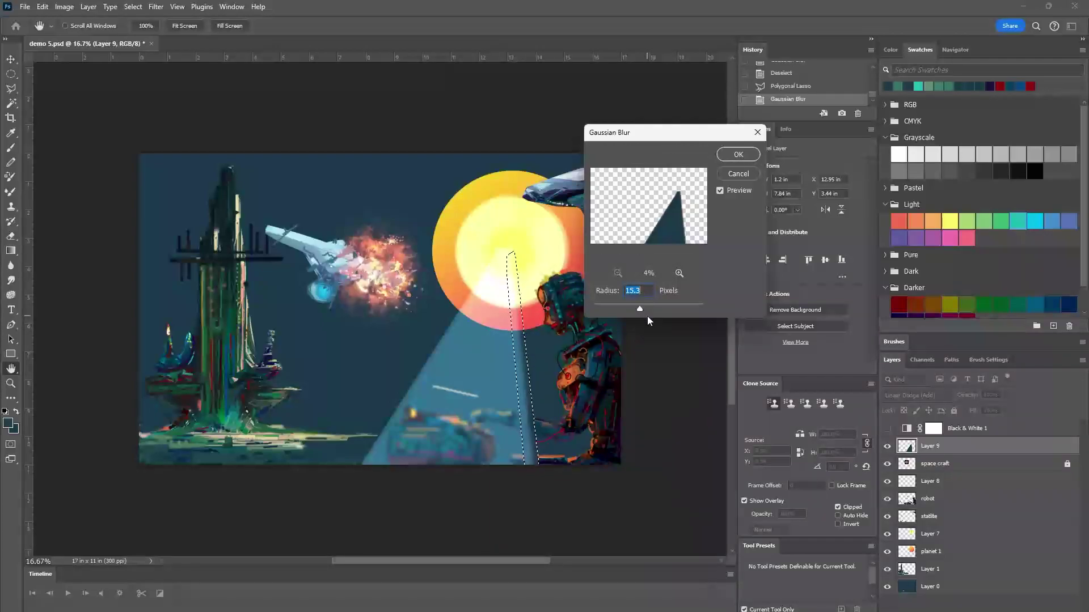
click(641, 306)
mouse_move(627, 308)
mouse_down()
mouse_move(604, 308)
mouse_move(686, 310)
mouse_move(649, 308)
mouse_up()
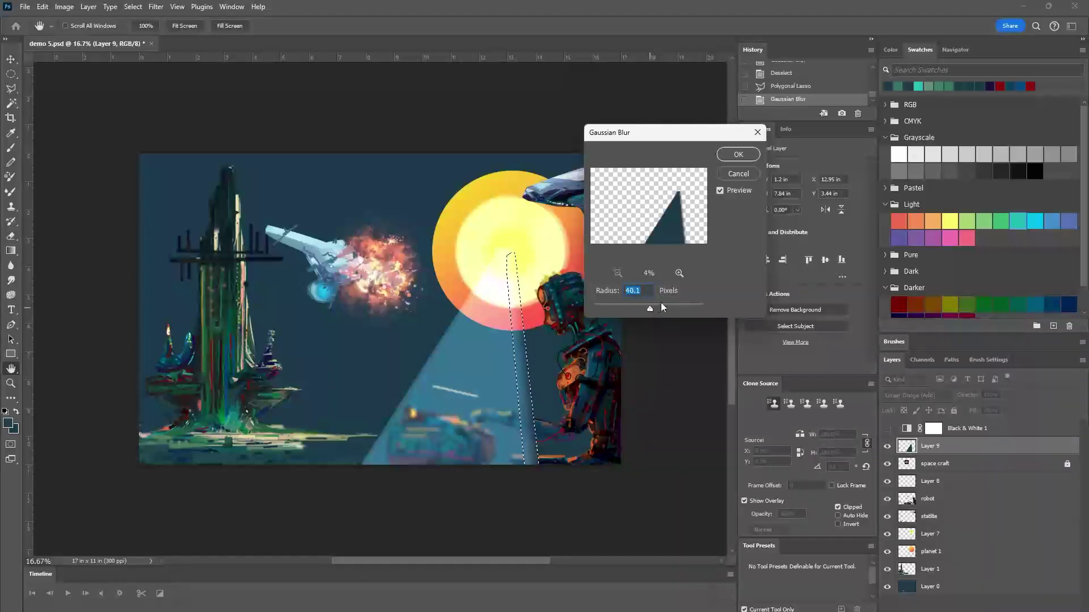
click(729, 155)
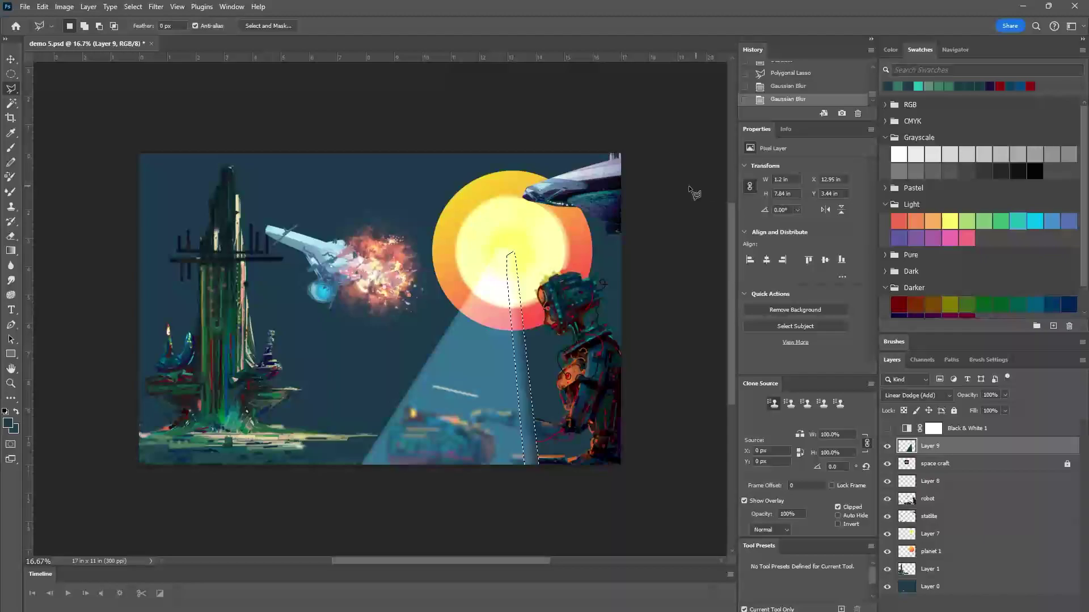
key(ctrl+d)
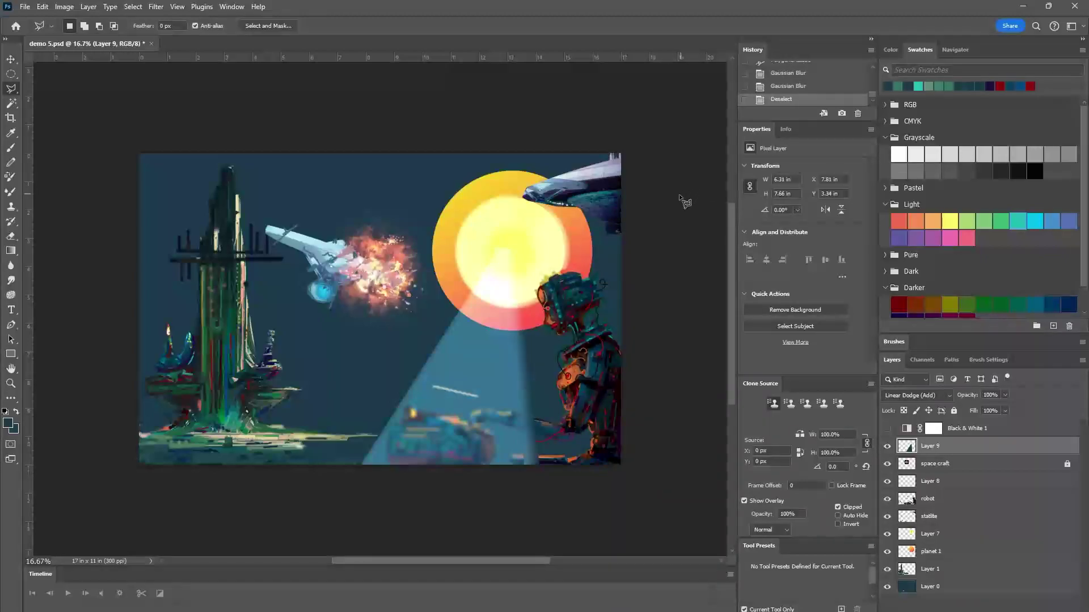
Outline a narrow polygonal selection along the light beam's left edge, from the canvas bottom up into the sun.
click(368, 468)
click(349, 467)
click(491, 254)
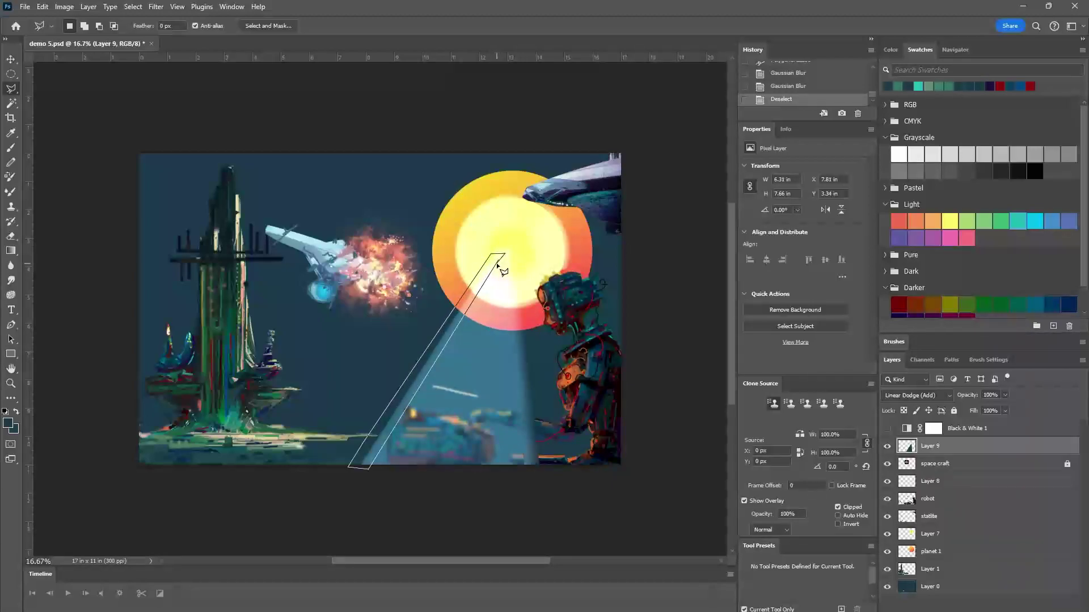
click(499, 262)
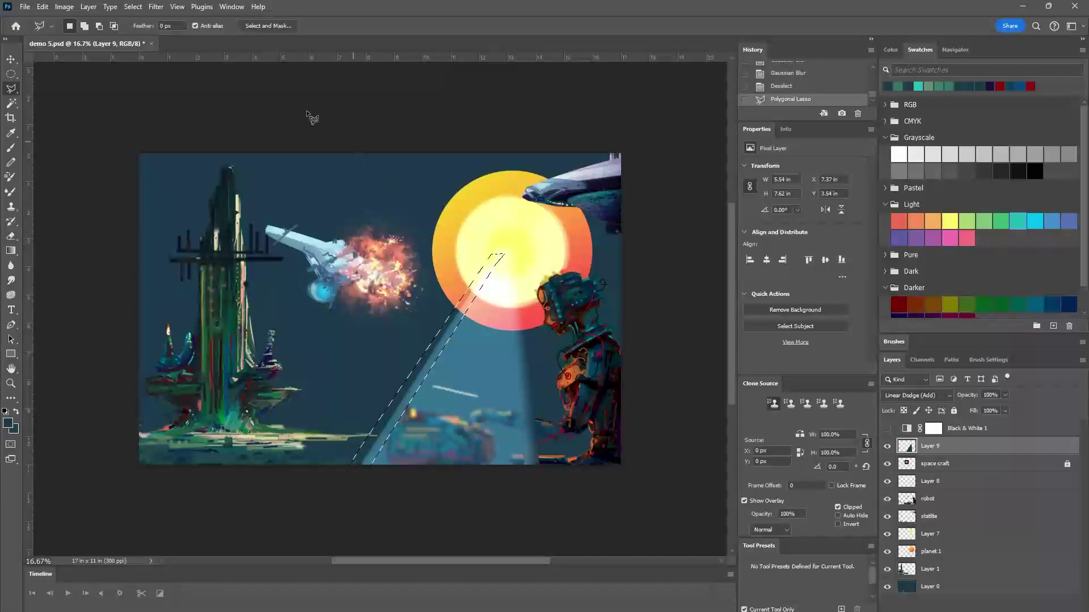
Soften the beam's left edge on Layer 9 with a 40.1-pixel Gaussian Blur and clear the selection.
click(156, 7)
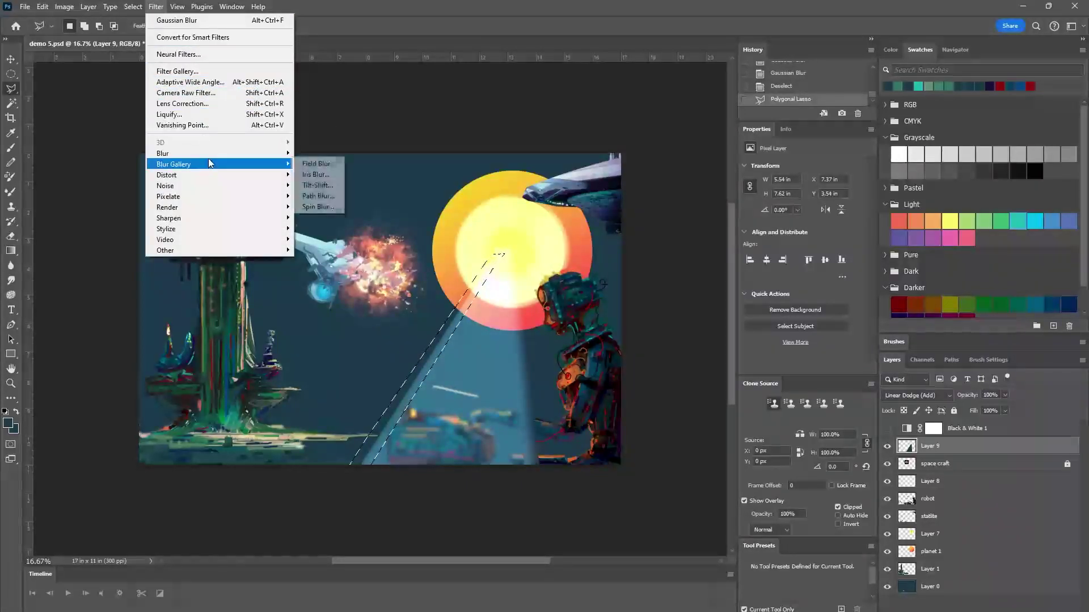
mouse_move(273, 152)
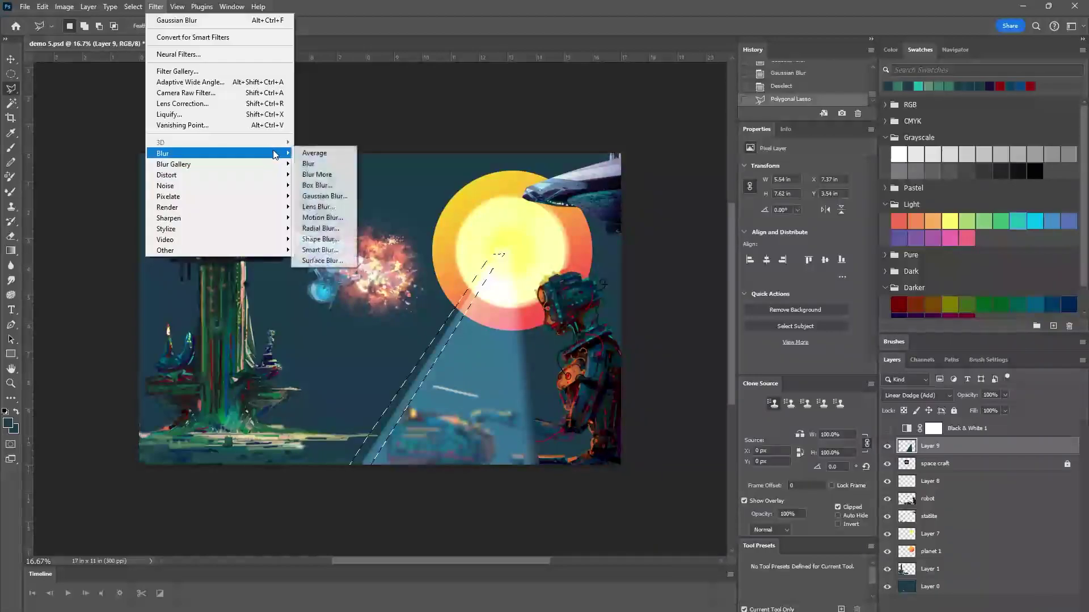
click(332, 196)
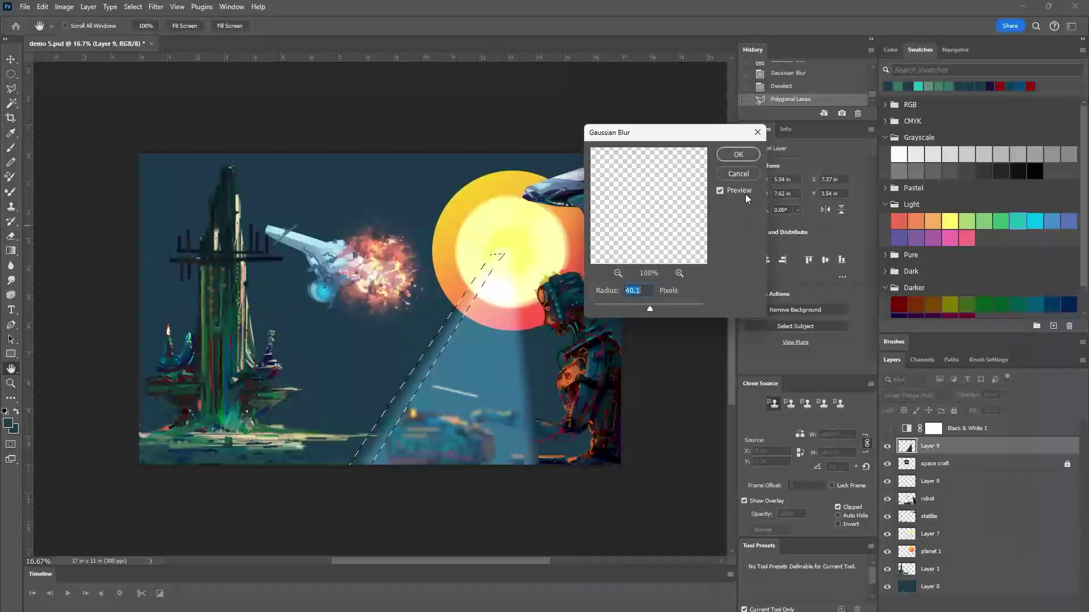
click(736, 154)
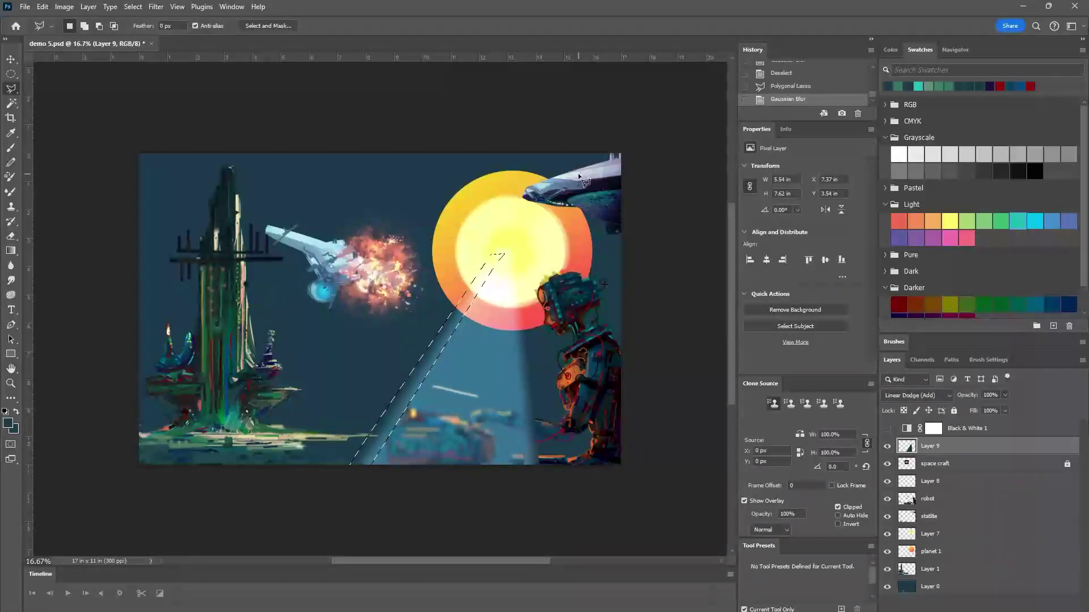
key(ctrl+d)
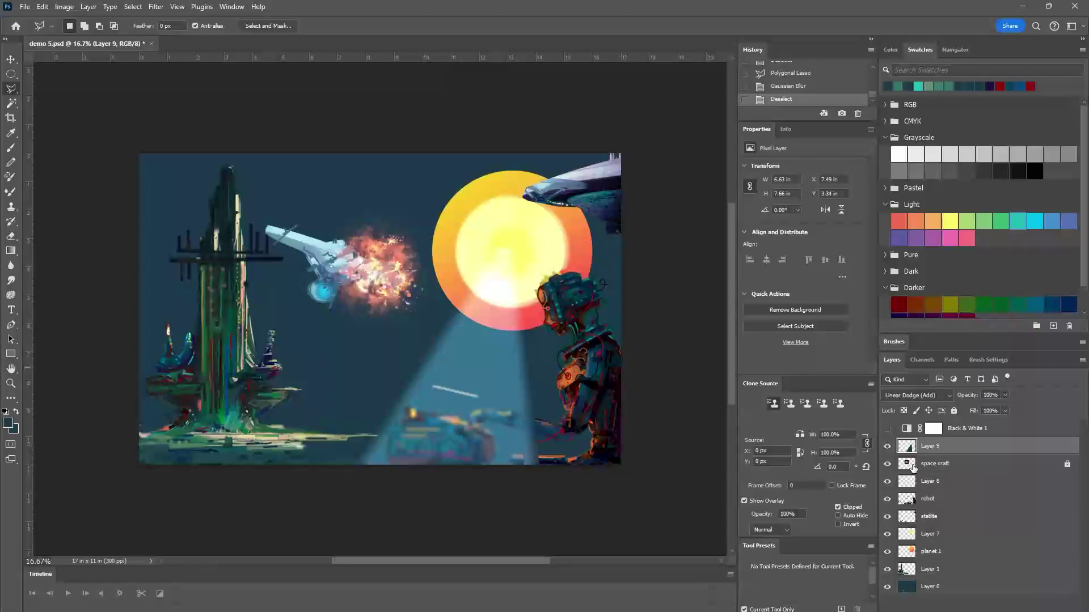
Hide and reshow the space craft layer to check its content, and unlock and select that layer.
click(887, 463)
click(887, 464)
click(1067, 465)
click(1039, 466)
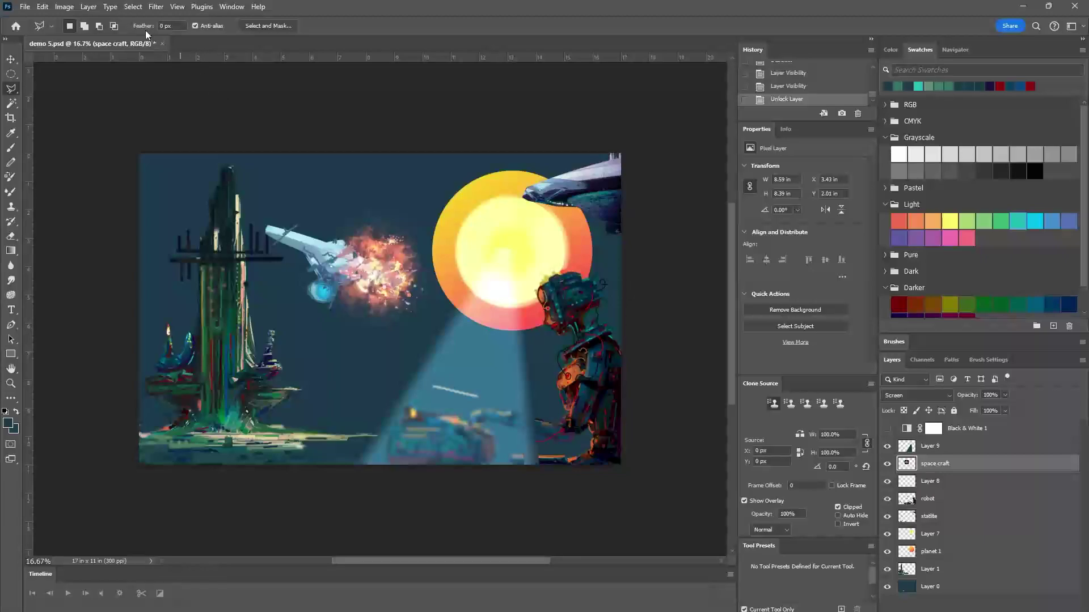
click(156, 7)
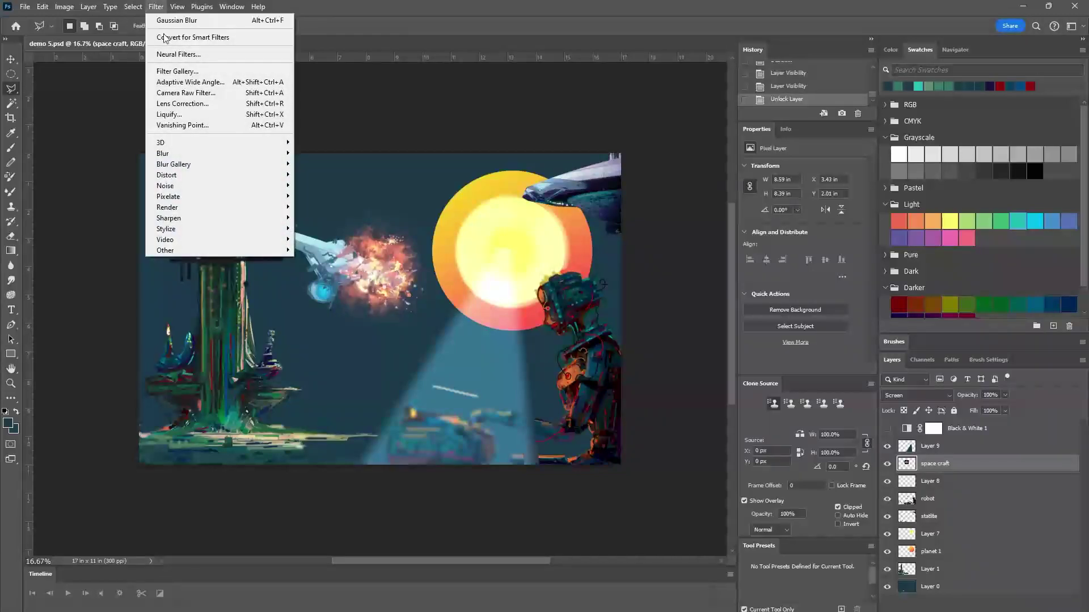
mouse_move(265, 172)
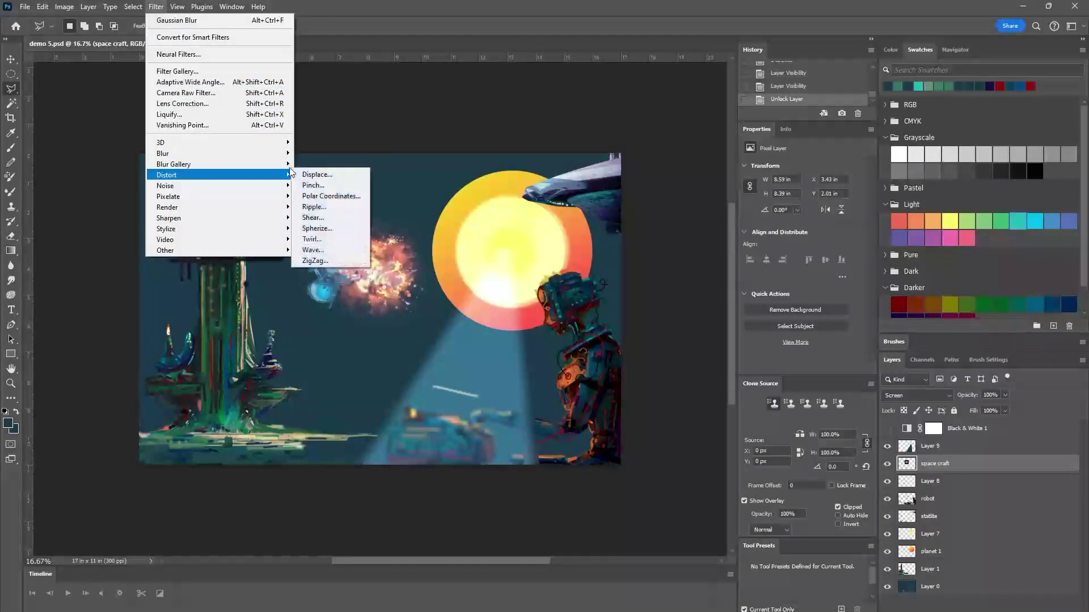
mouse_move(283, 154)
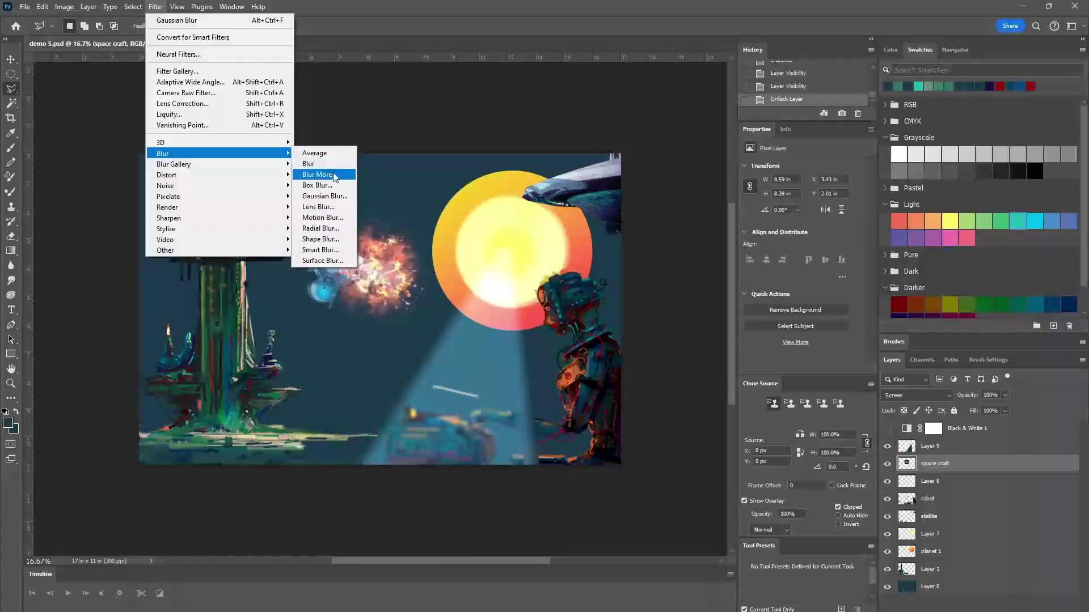
click(331, 196)
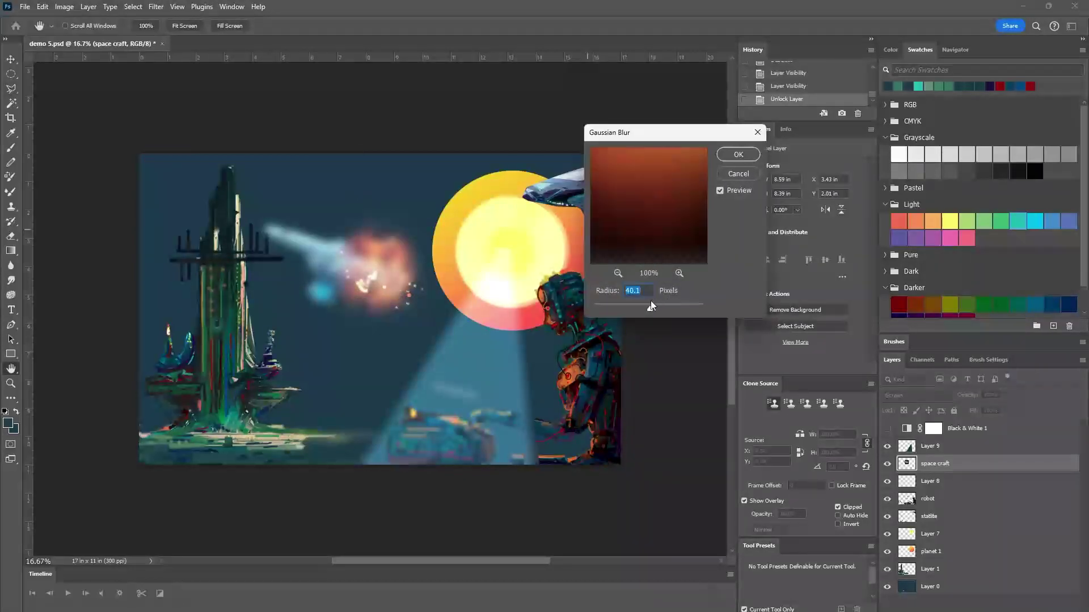
click(627, 307)
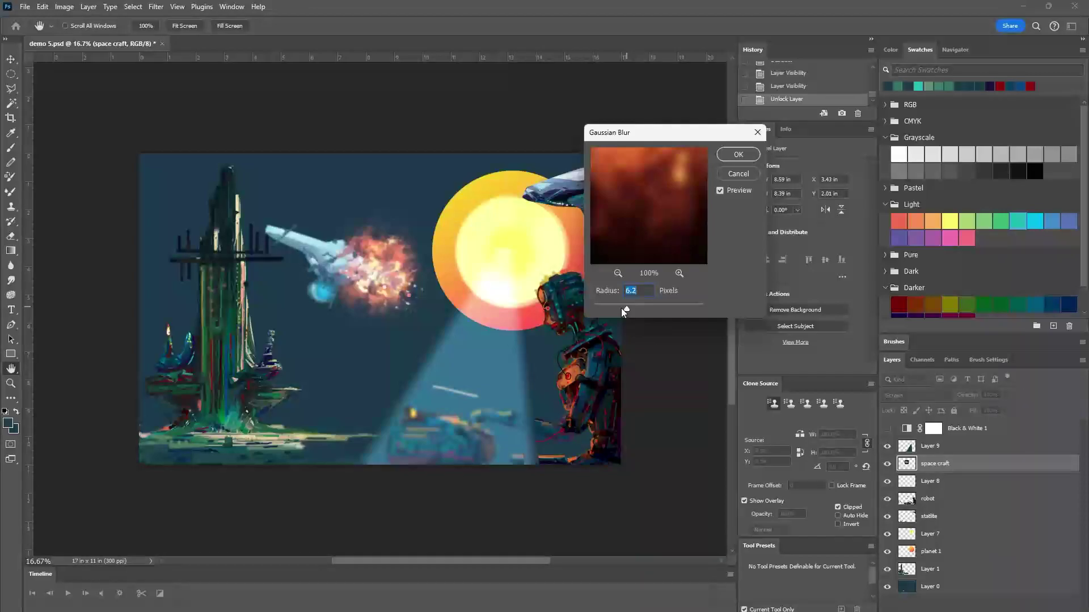
click(617, 307)
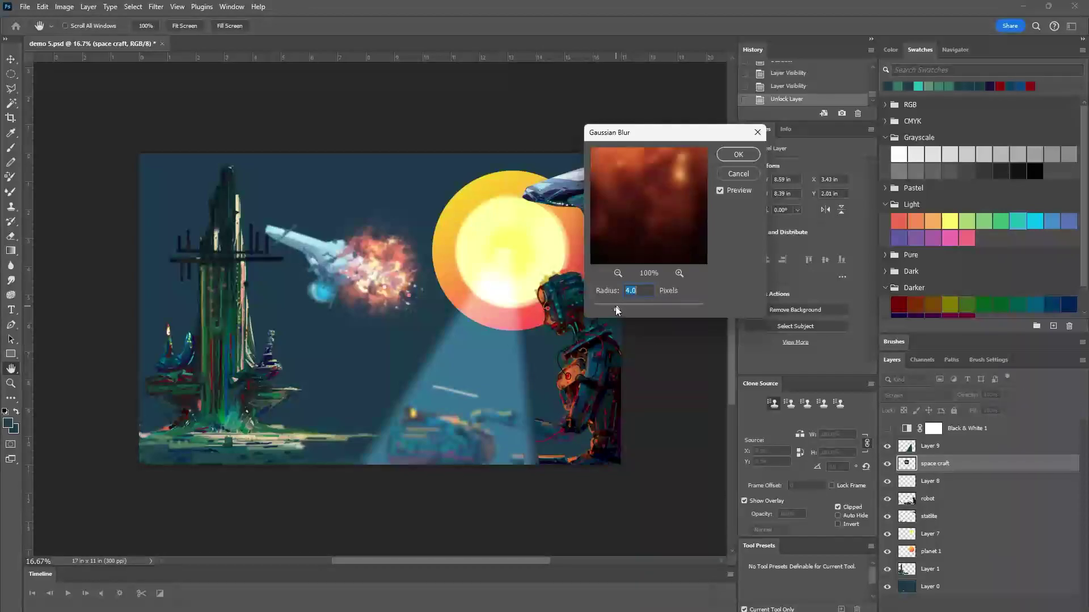
click(748, 173)
key(l)
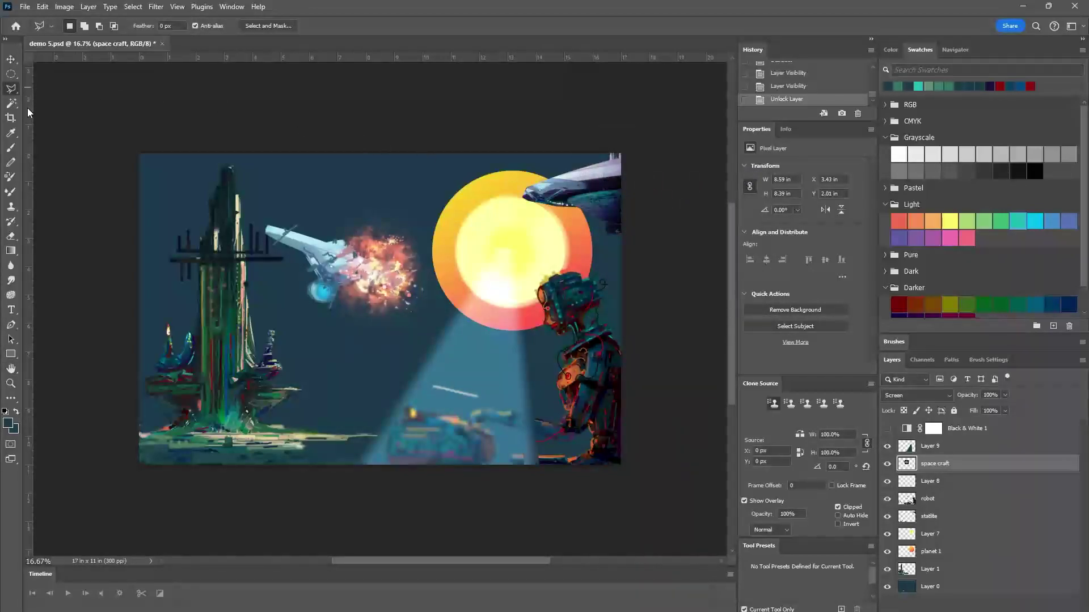
Blur a circular area about 2.2 in wide at the explosion's lower right with a 5.6-pixel Gaussian Blur and clear the selection.
click(11, 74)
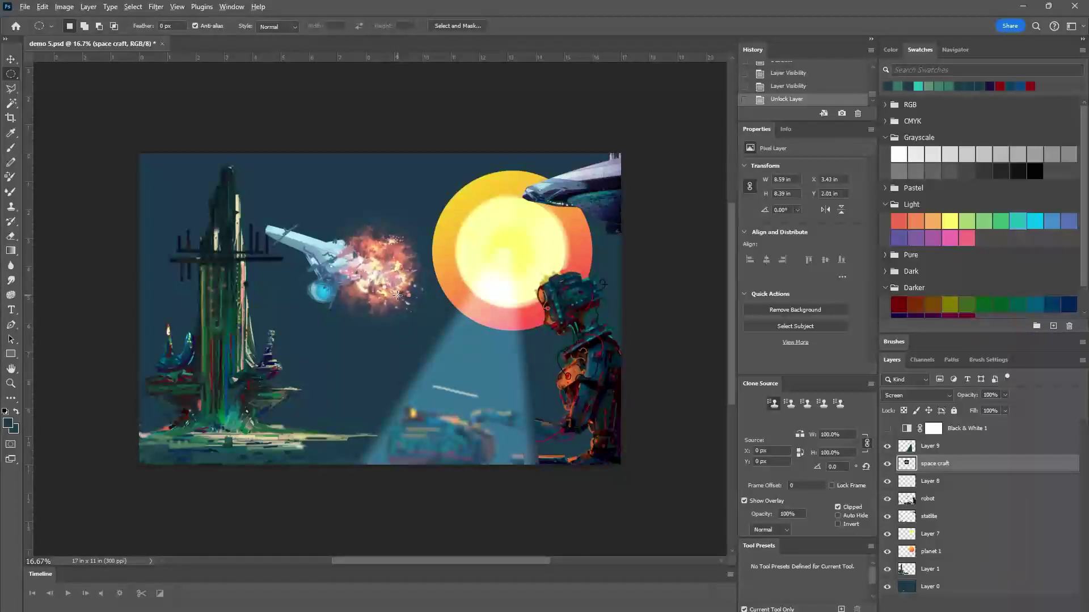
mouse_move(414, 326)
mouse_down()
mouse_move(432, 344)
mouse_move(425, 334)
mouse_up()
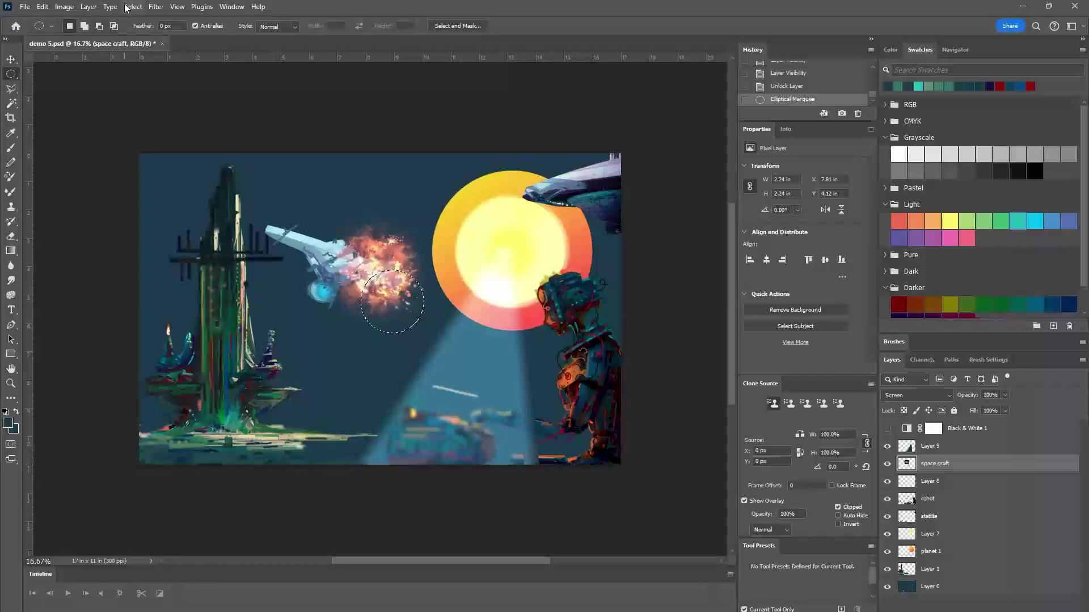
click(155, 7)
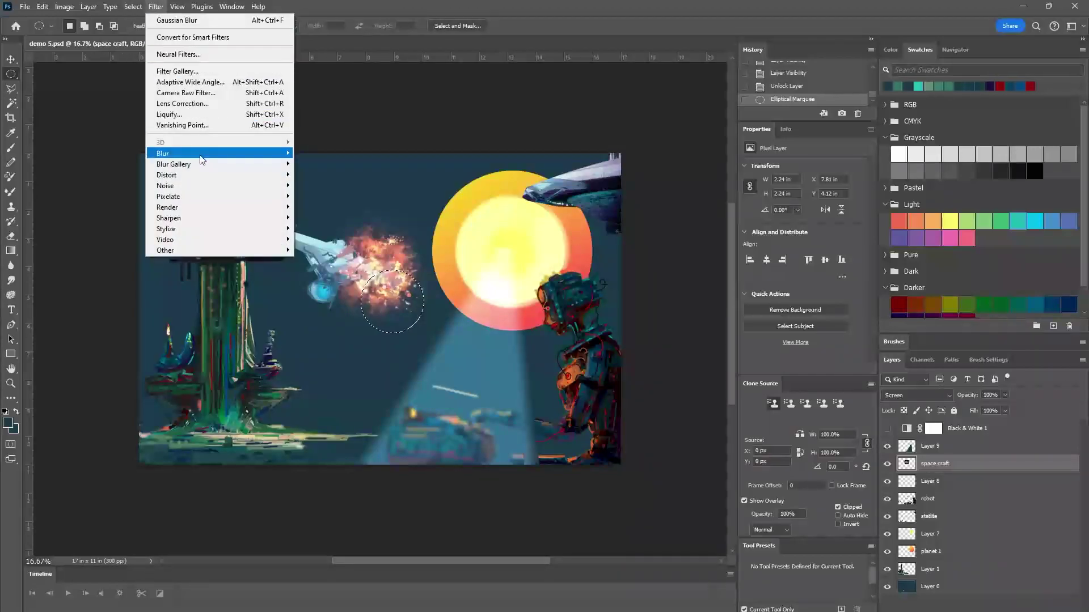
mouse_move(266, 153)
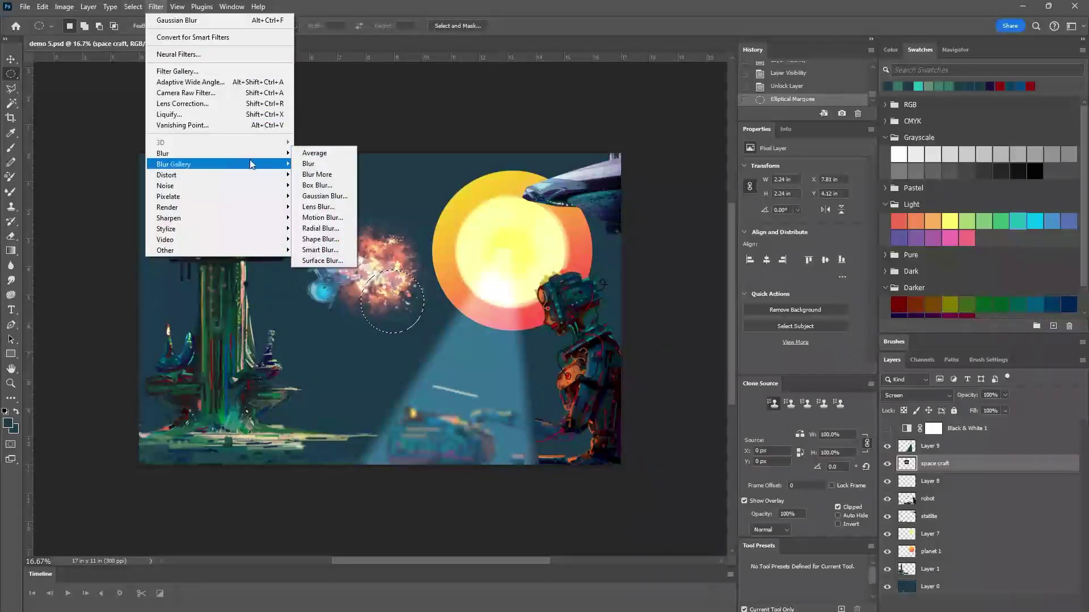
click(337, 196)
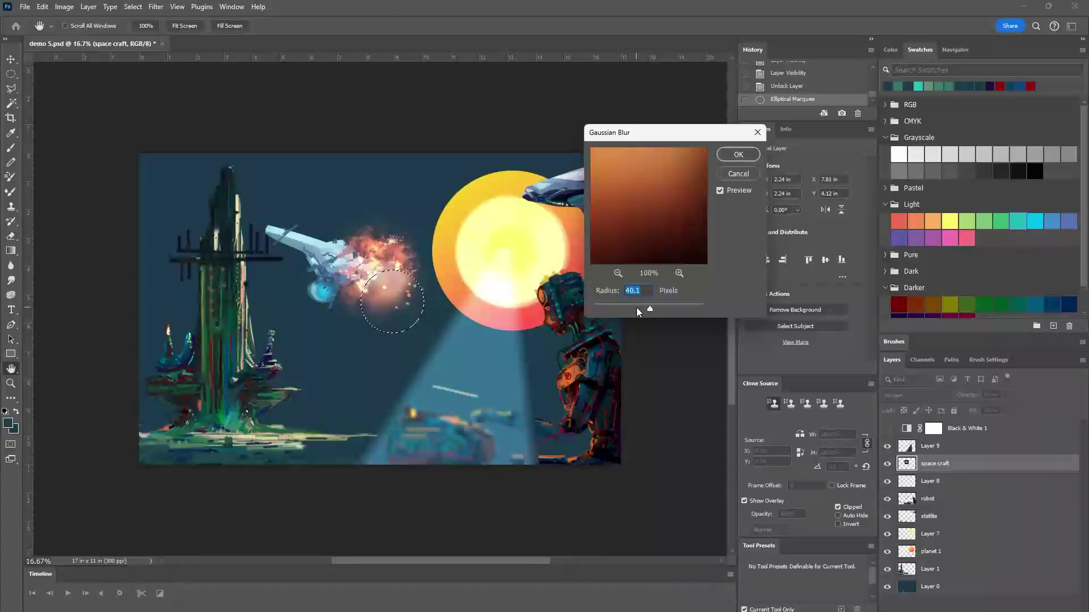
drag(634, 305, 673, 312)
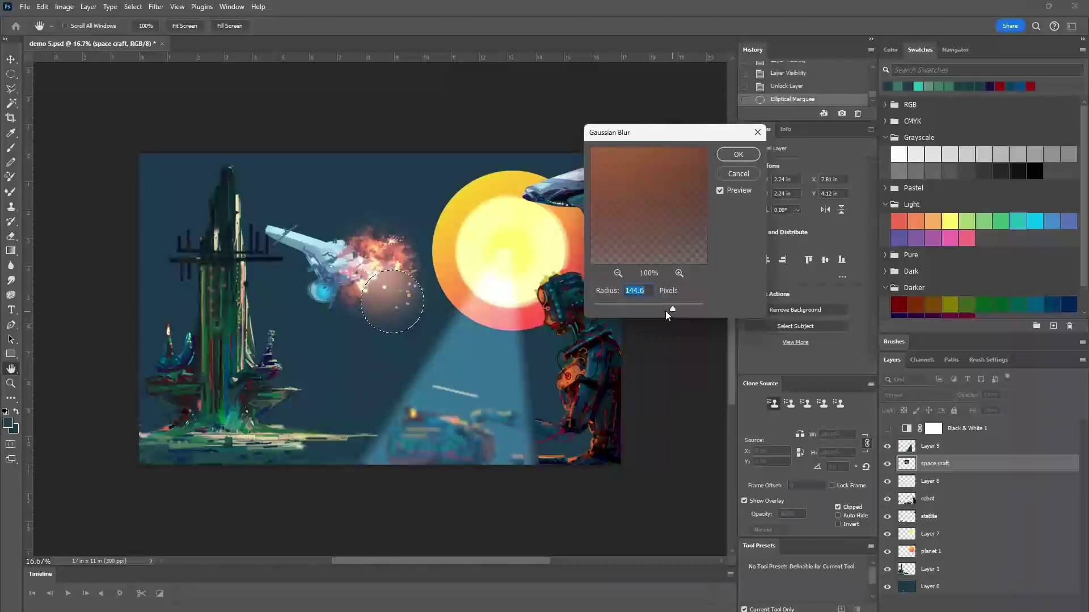
click(645, 308)
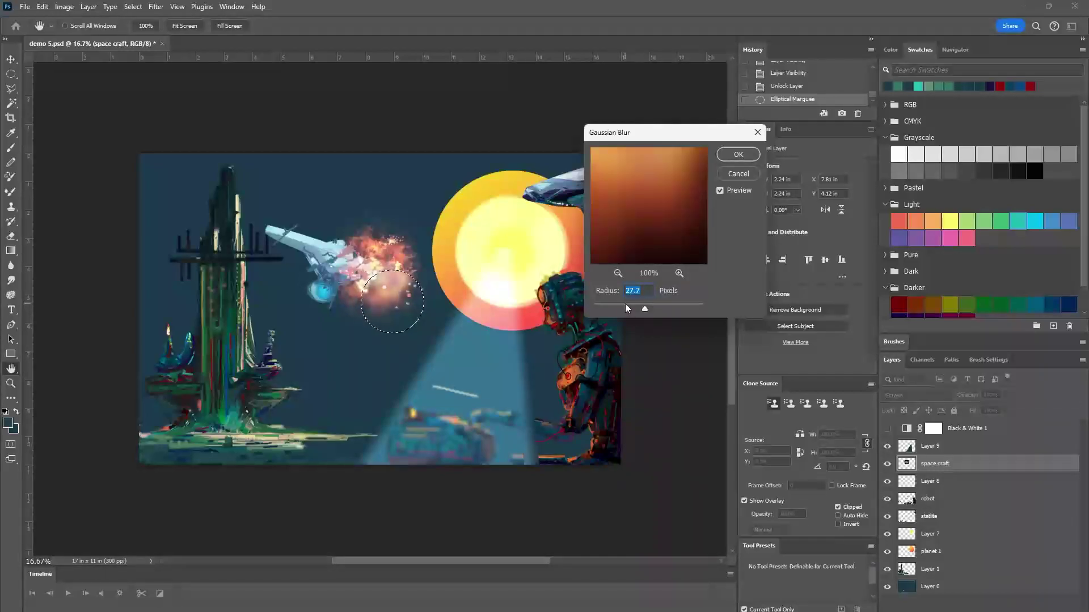
click(626, 307)
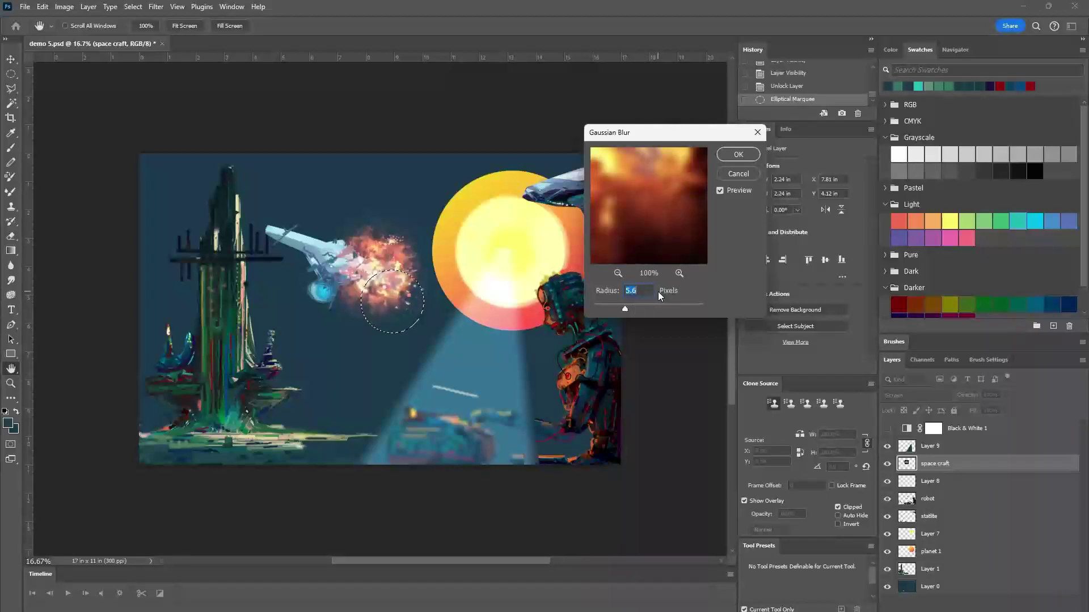
click(738, 154)
key(ctrl+d)
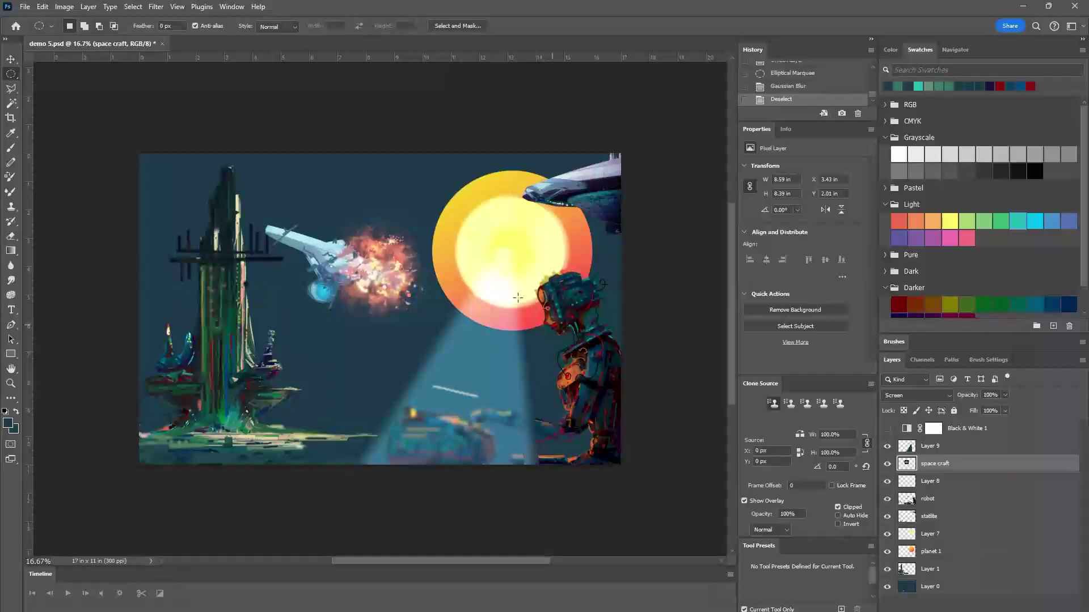
Outline a polygonal wedge selection about 3.6 in wide inside the light beam, from the sun down past the canvas bottom.
click(10, 89)
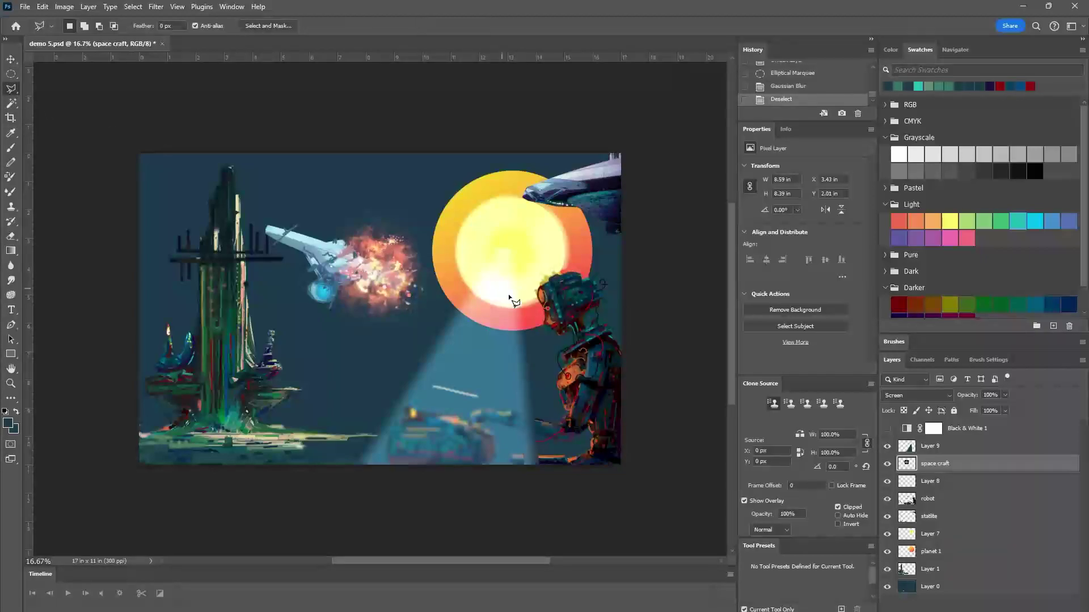
click(496, 265)
click(402, 472)
click(486, 473)
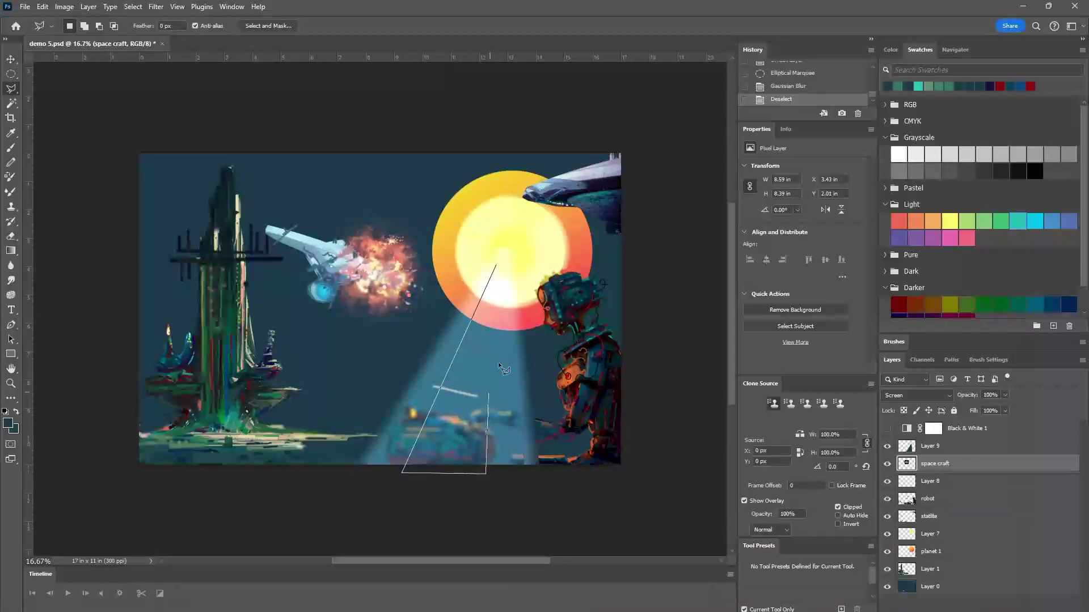
click(498, 265)
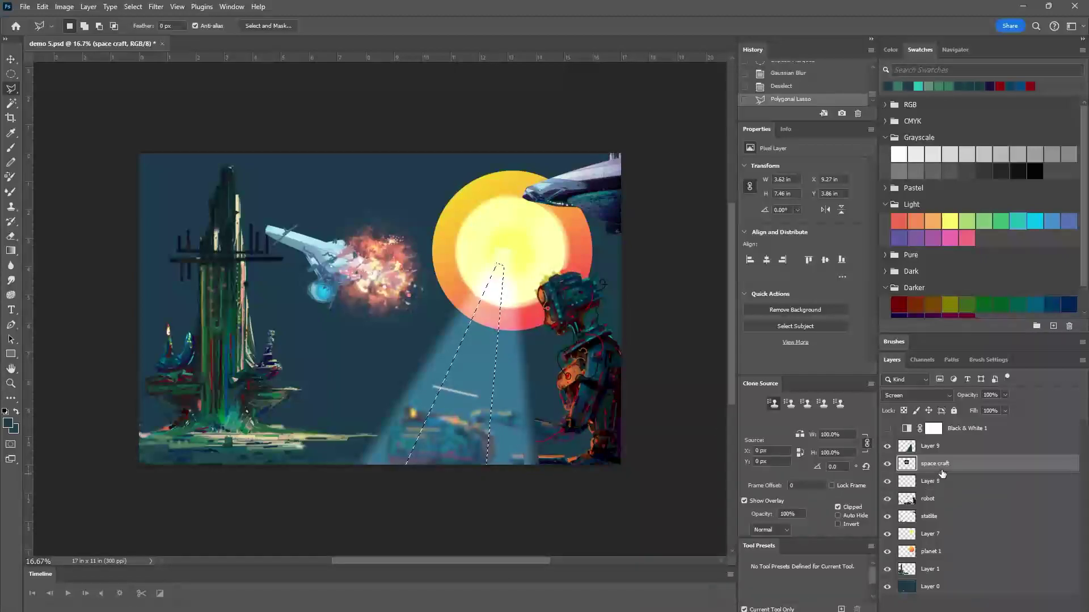
Apply a Gaussian Blur with an increased radius to the wedge inside the beam on Layer 9 and clear the selection.
click(933, 445)
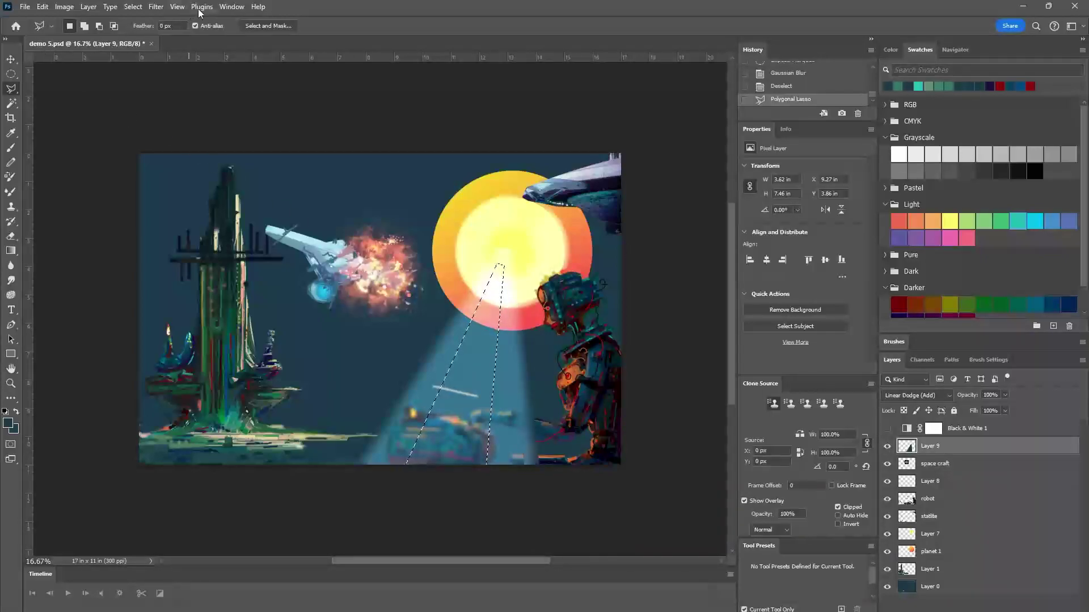
click(156, 7)
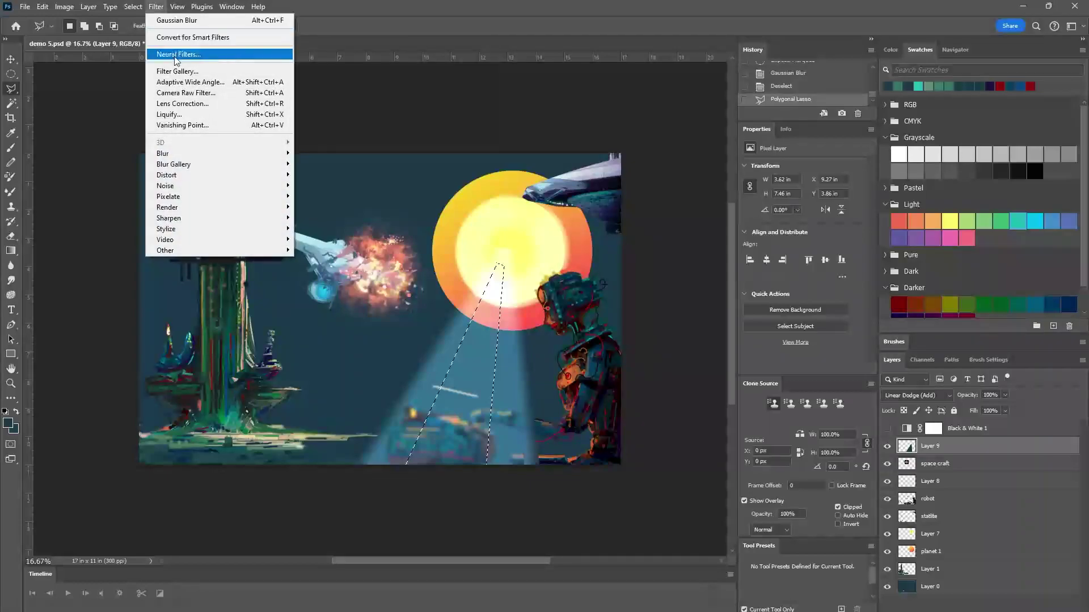
mouse_move(196, 154)
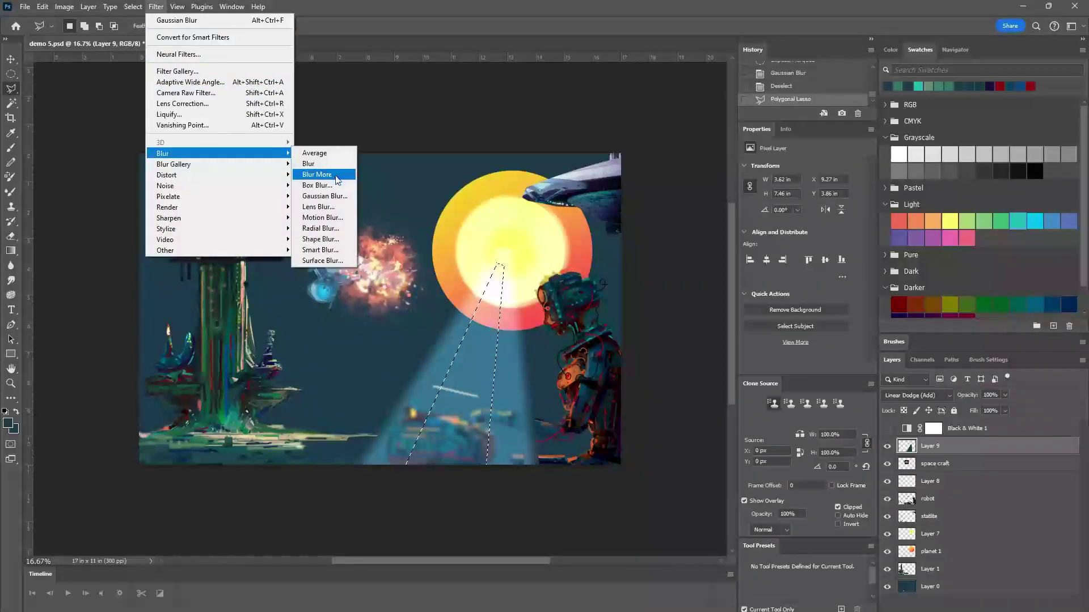
click(325, 196)
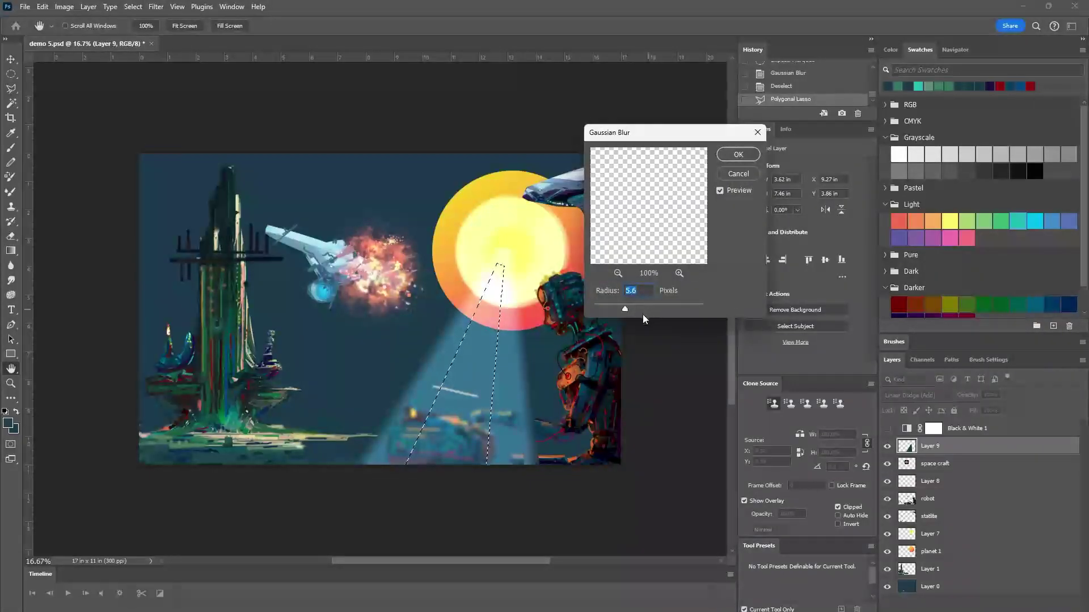
drag(625, 309, 658, 307)
click(737, 158)
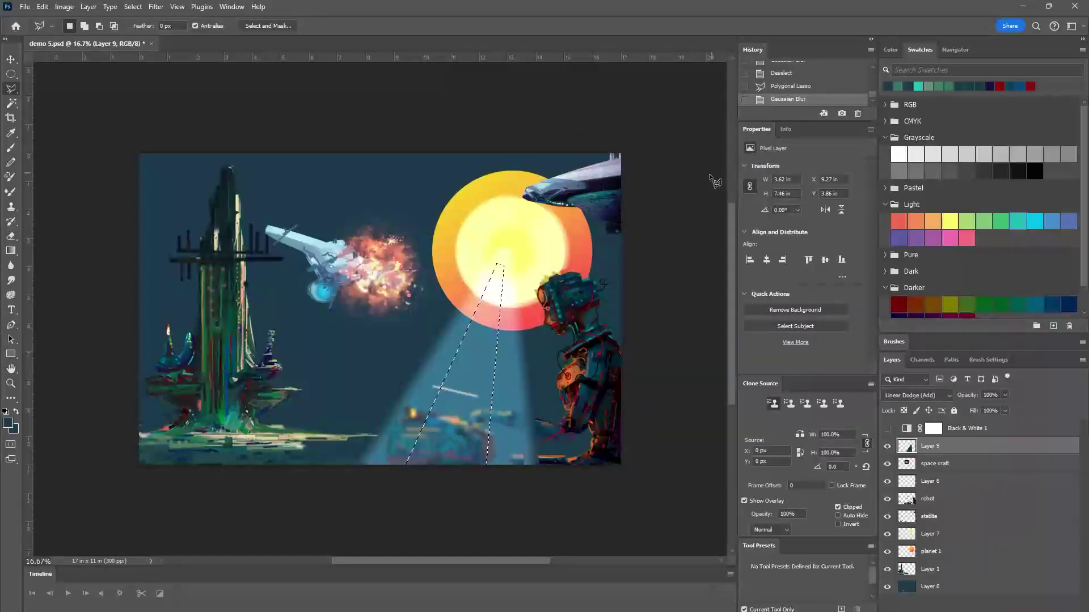
key(ctrl+d)
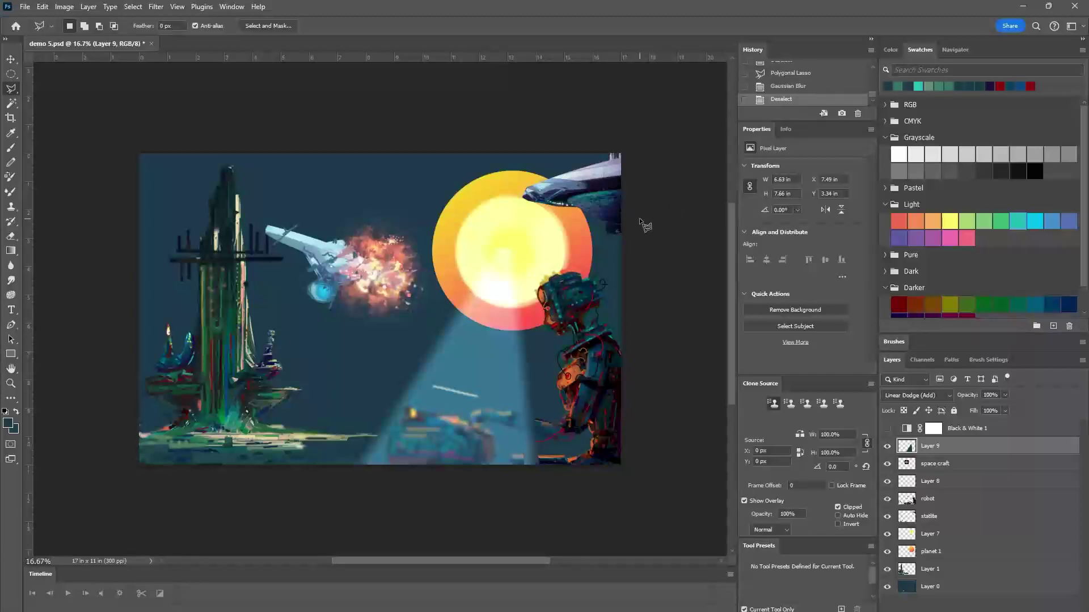
Restore the wedge selection inside the beam, apply another Gaussian Blur of 170.5 pixels to it, and clear the selection.
key(ctrl+z)
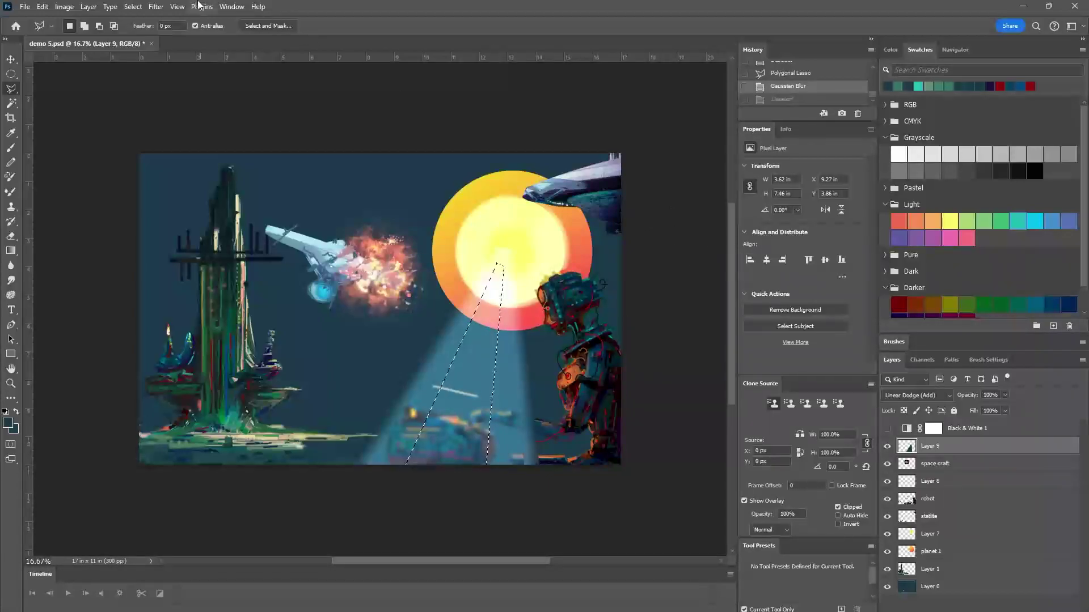
click(156, 6)
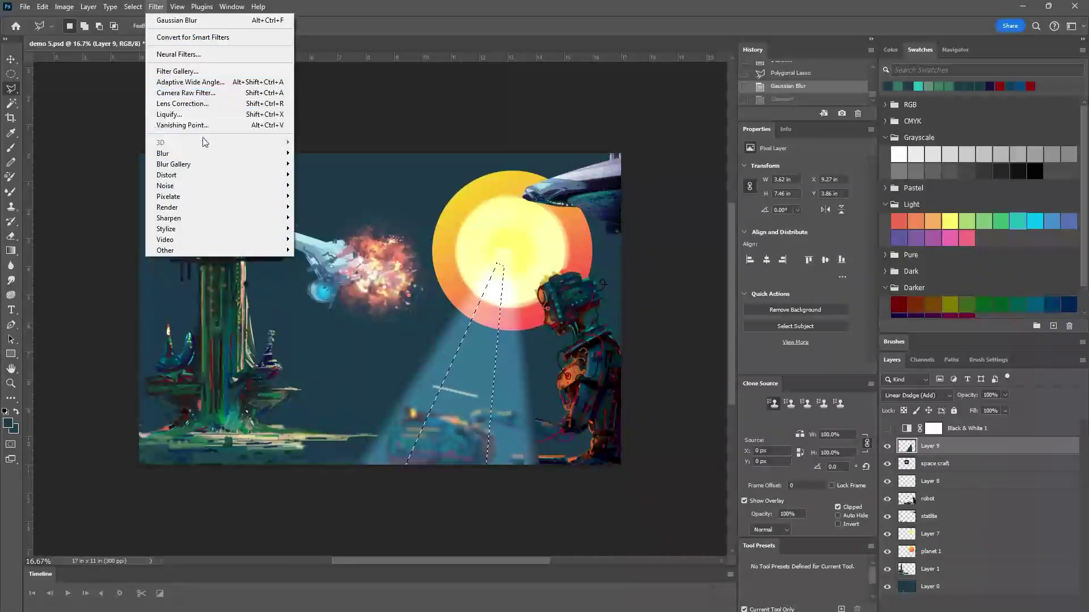
mouse_move(266, 154)
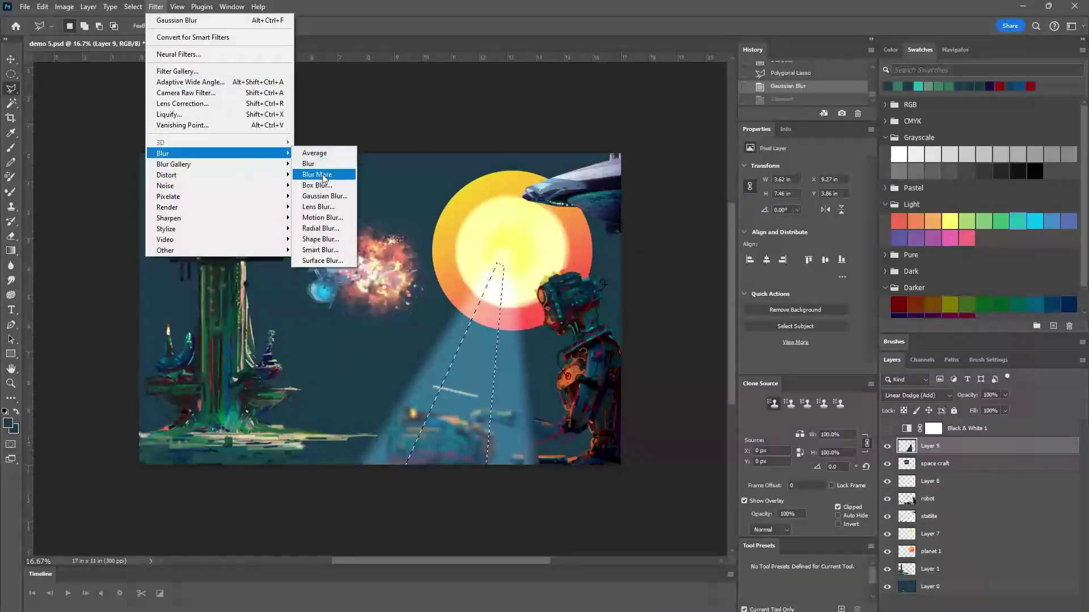
click(321, 196)
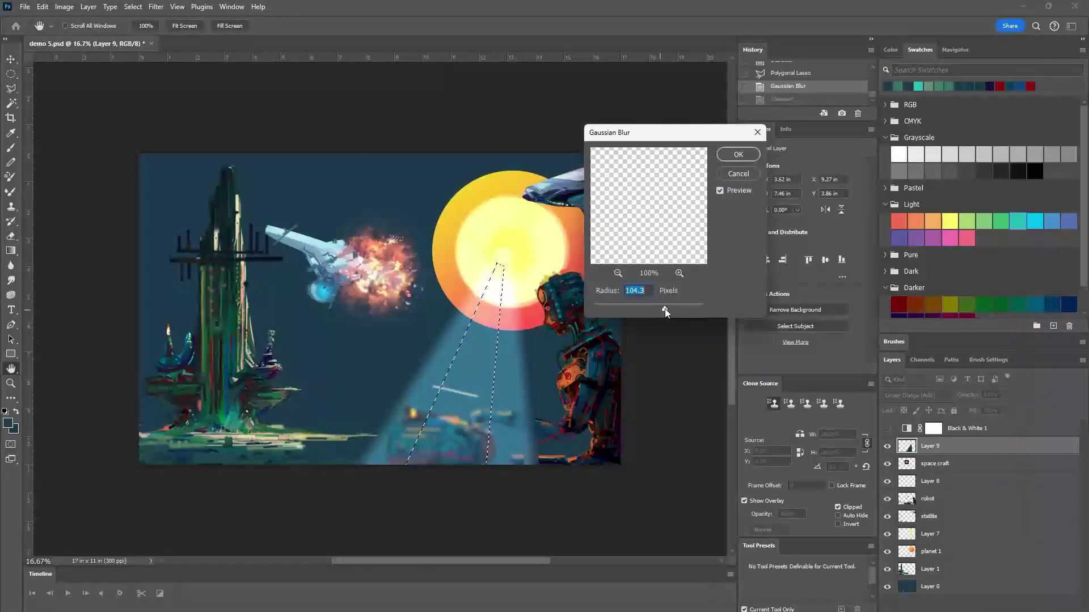
drag(665, 308, 678, 301)
click(734, 158)
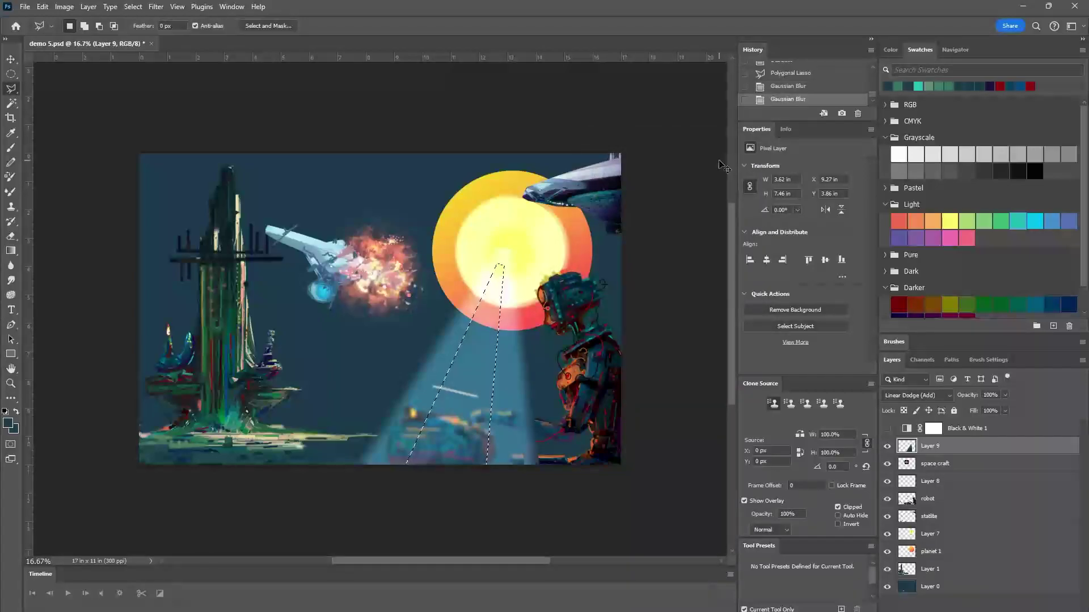
key(ctrl+d)
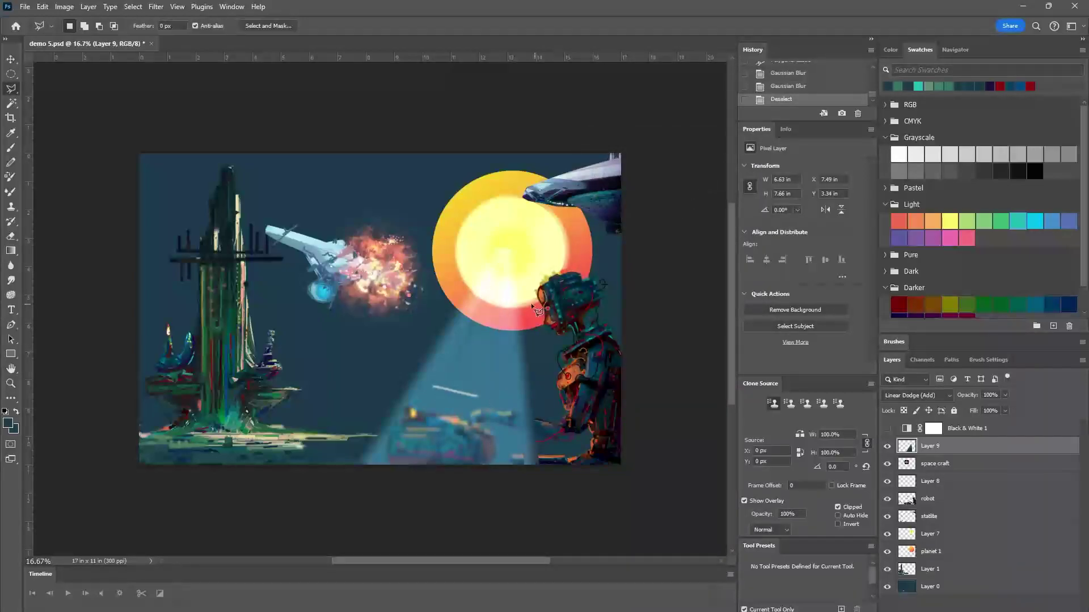
Outline a narrow polygonal sliver about 3.5 in wide inside the beam, from the sun's centre down past the canvas bottom.
click(507, 254)
click(414, 470)
click(446, 470)
click(508, 253)
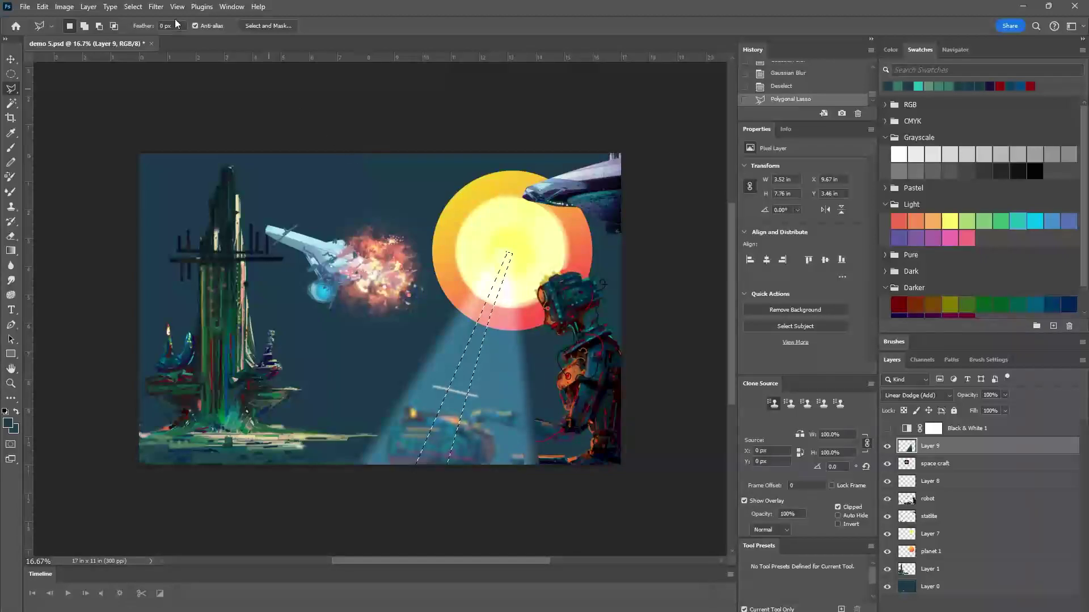
Apply a 0.8-pixel Gaussian Blur to the narrow sliver on Layer 9 after trying other radii, and clear the selection.
click(155, 6)
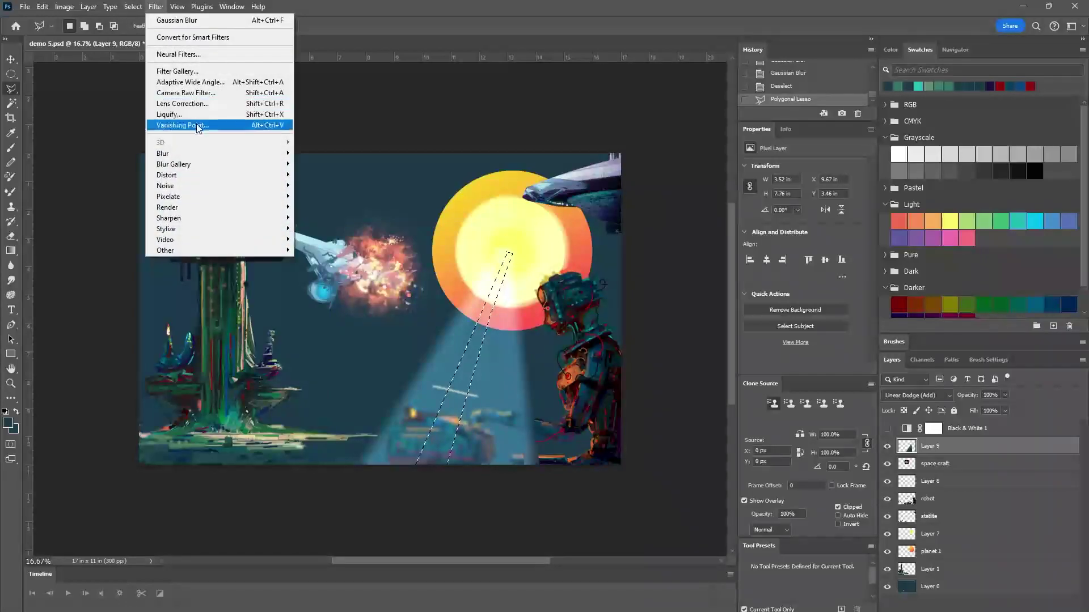
mouse_move(212, 152)
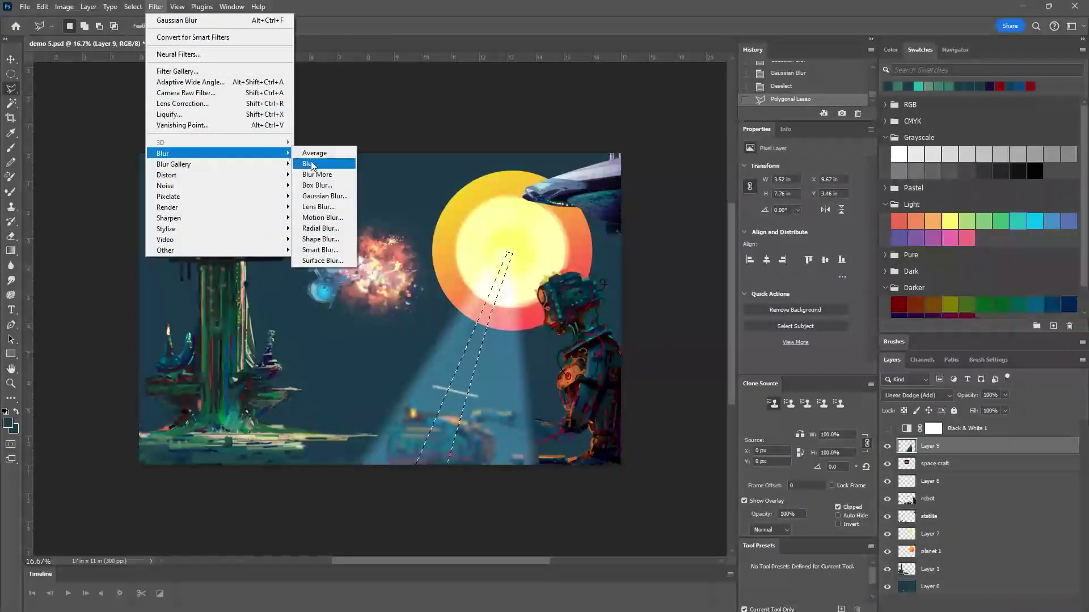
click(335, 196)
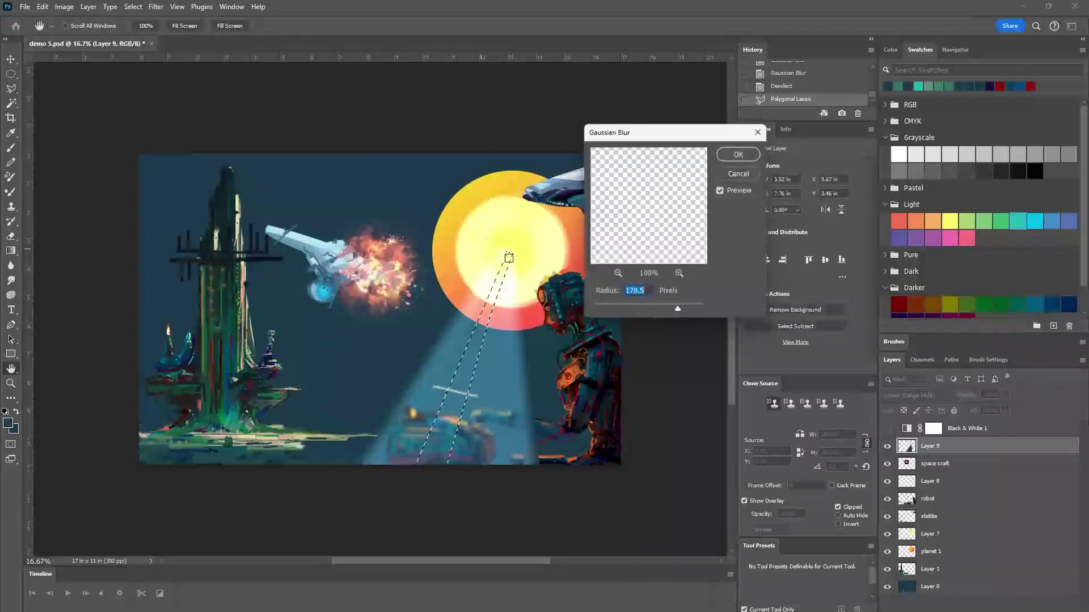
click(639, 306)
drag(612, 305, 609, 304)
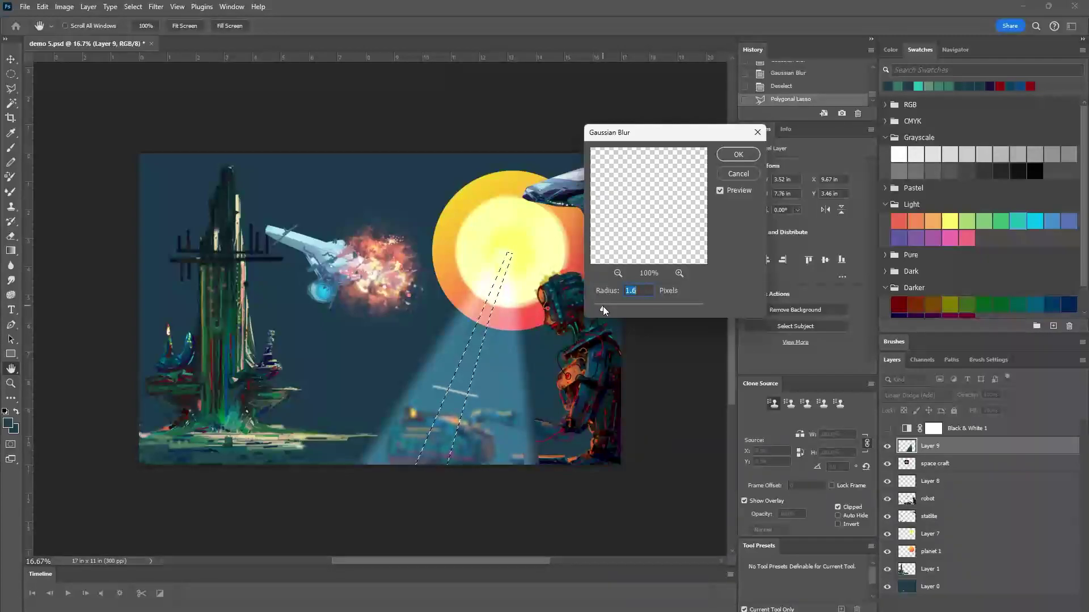
drag(603, 306, 599, 306)
drag(697, 314, 698, 313)
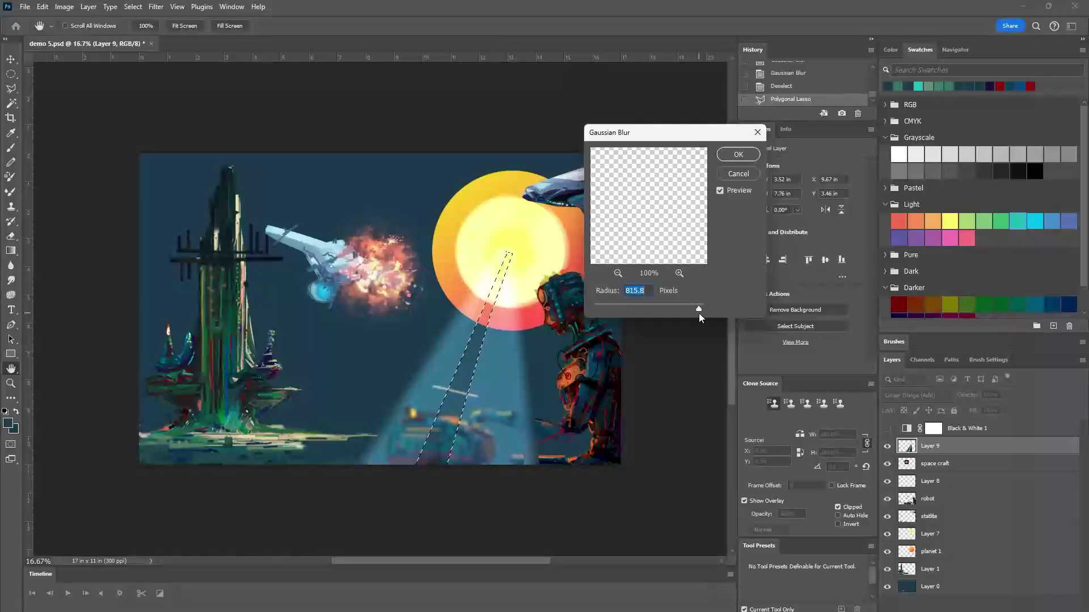
click(598, 307)
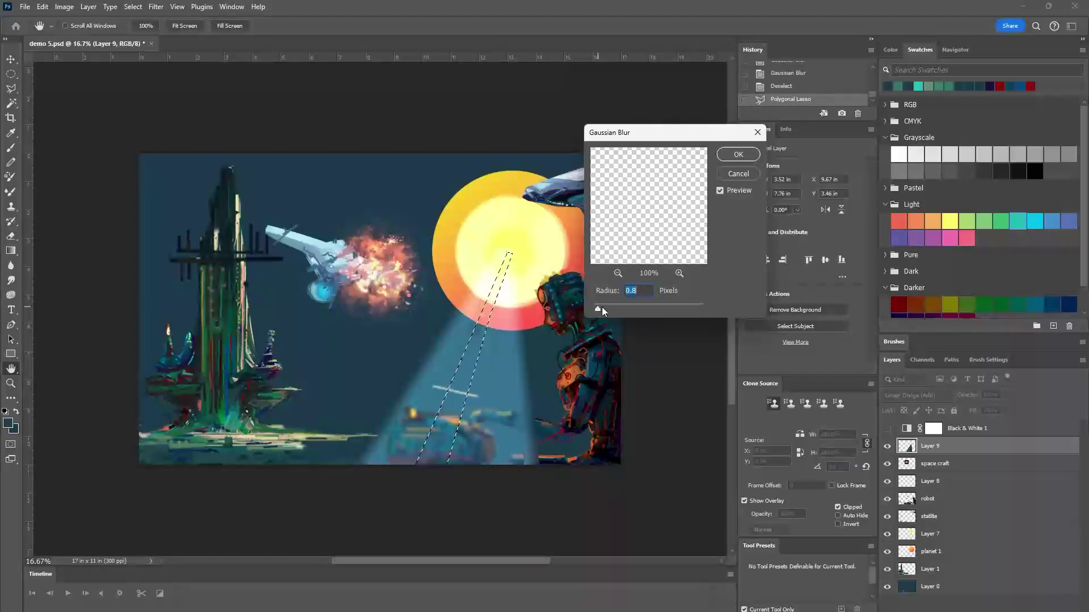
click(738, 154)
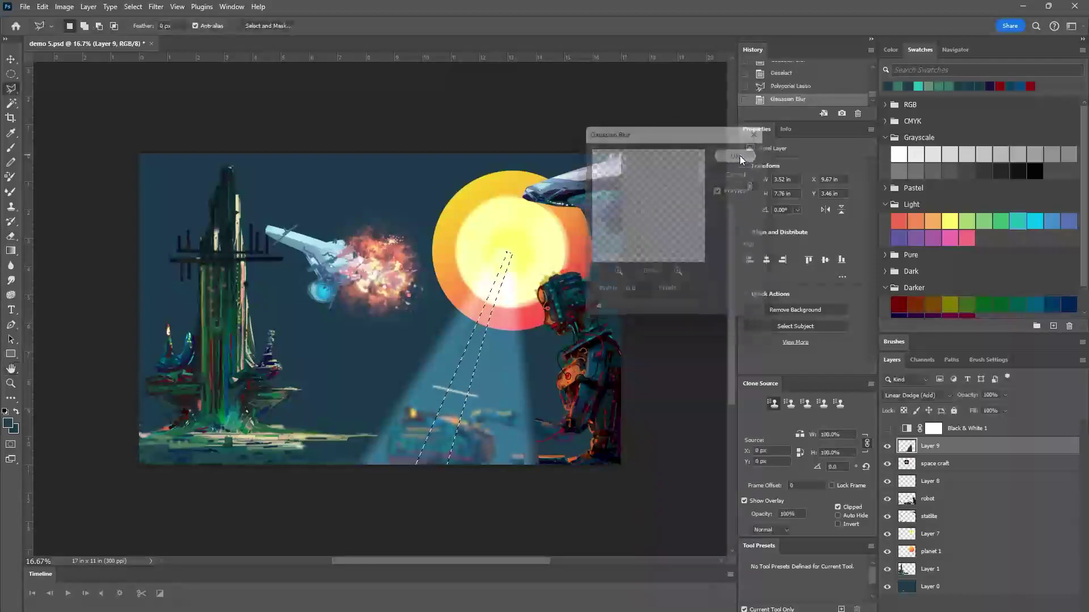
key(ctrl+d)
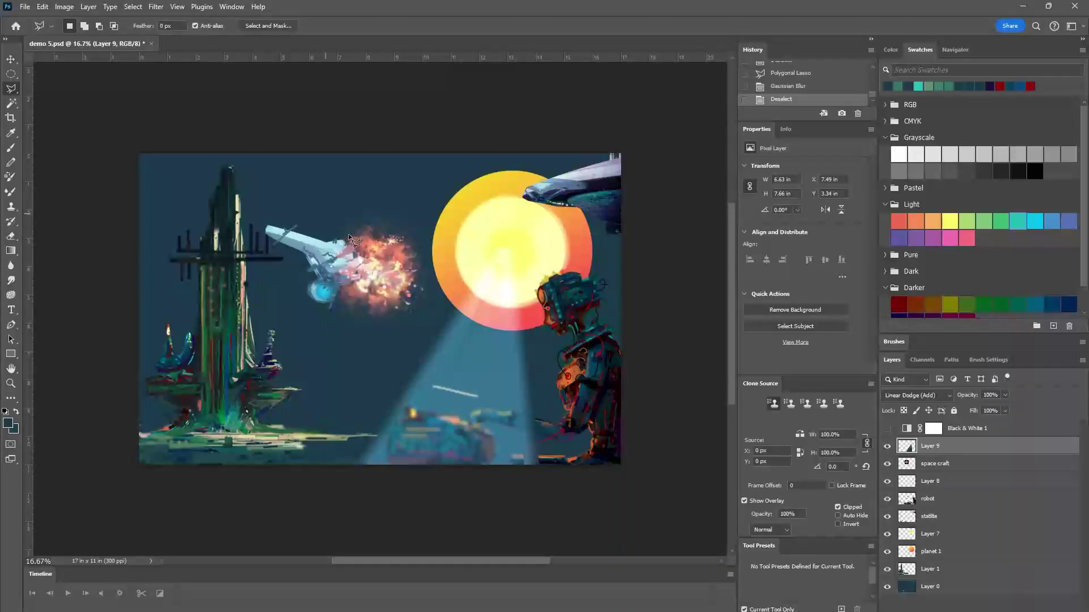
Select a circular area about 1.3 in wide at the explosion's core on the space craft layer.
click(11, 74)
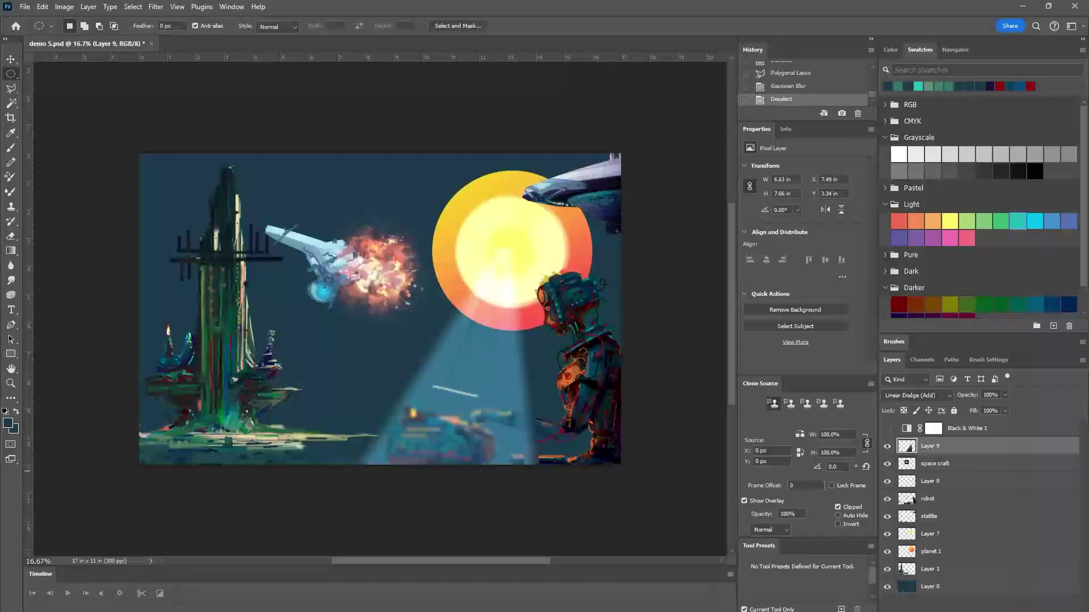
click(982, 465)
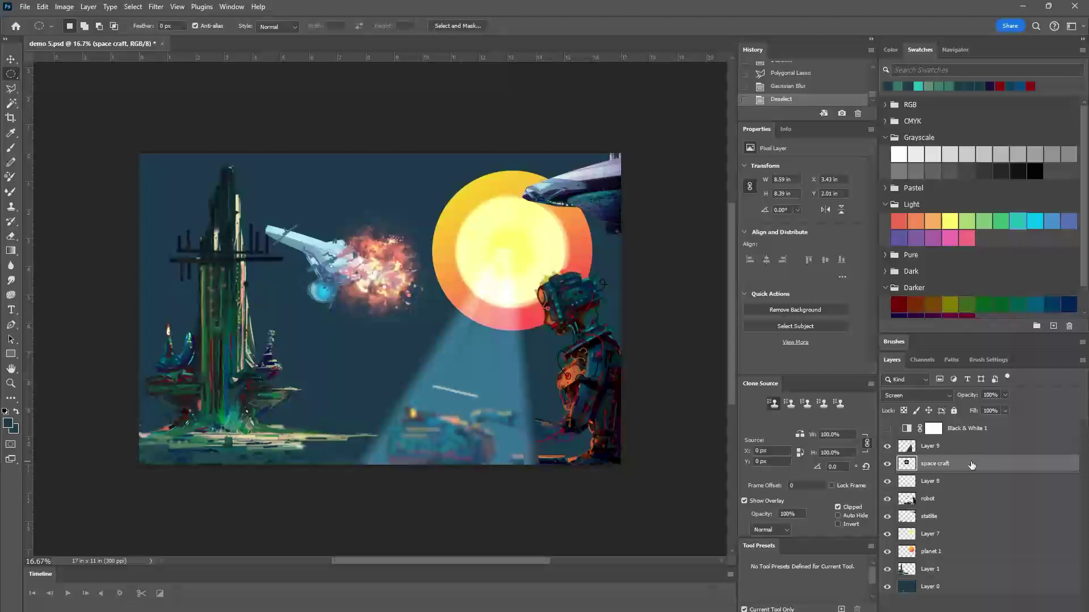
drag(377, 274, 394, 297)
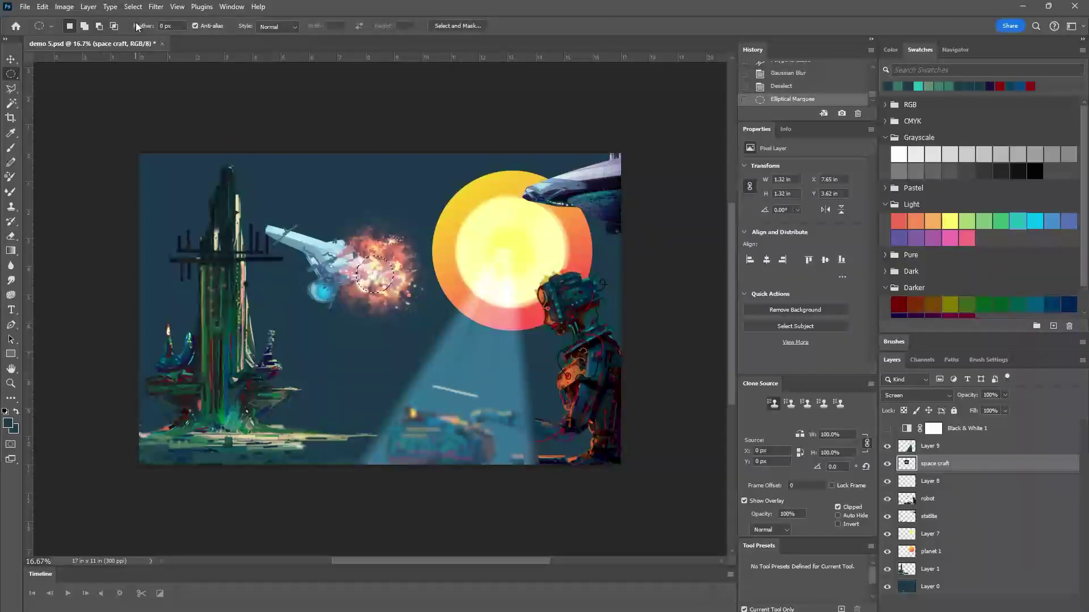
Brighten the selected explosion core with Hue/Saturation at hue +19, saturation +68 and lightness +43, and clear the selection.
key(ctrl+u)
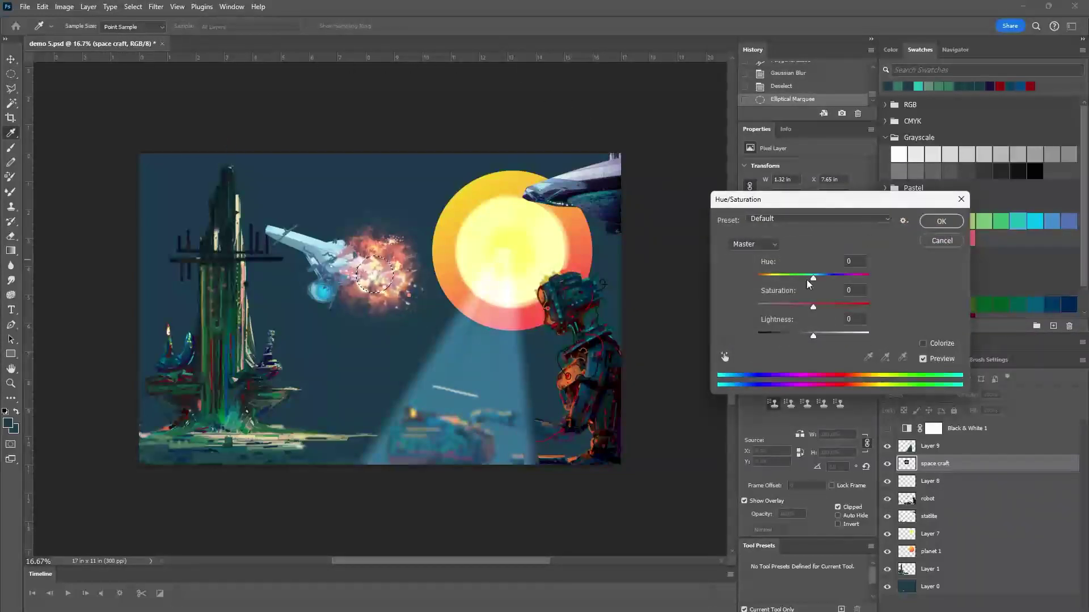
mouse_move(812, 337)
mouse_down()
mouse_move(837, 337)
mouse_move(829, 335)
mouse_up()
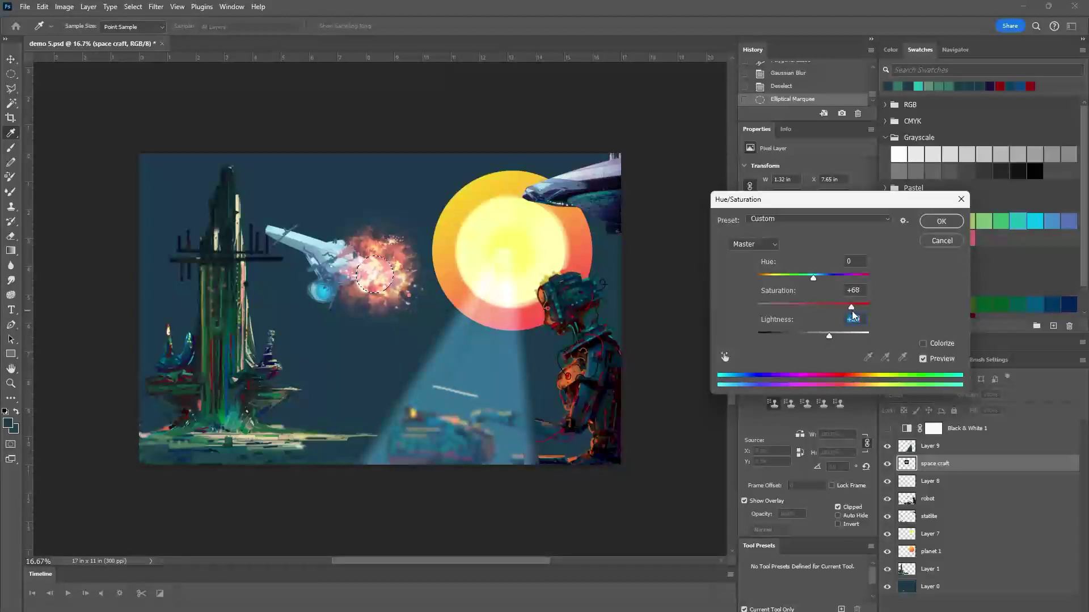
drag(828, 333, 839, 335)
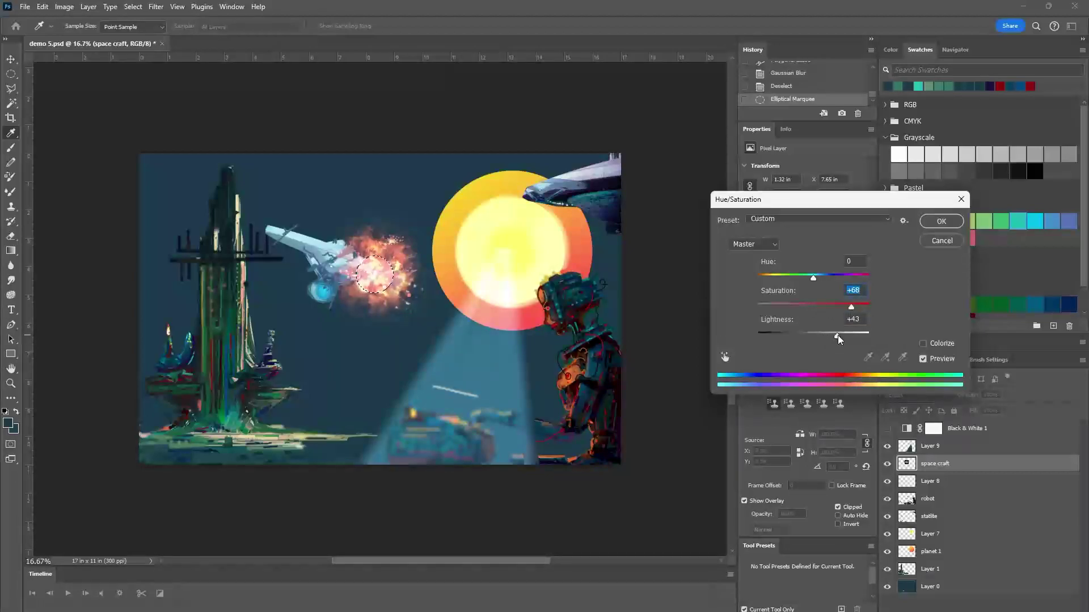
drag(812, 278, 824, 284)
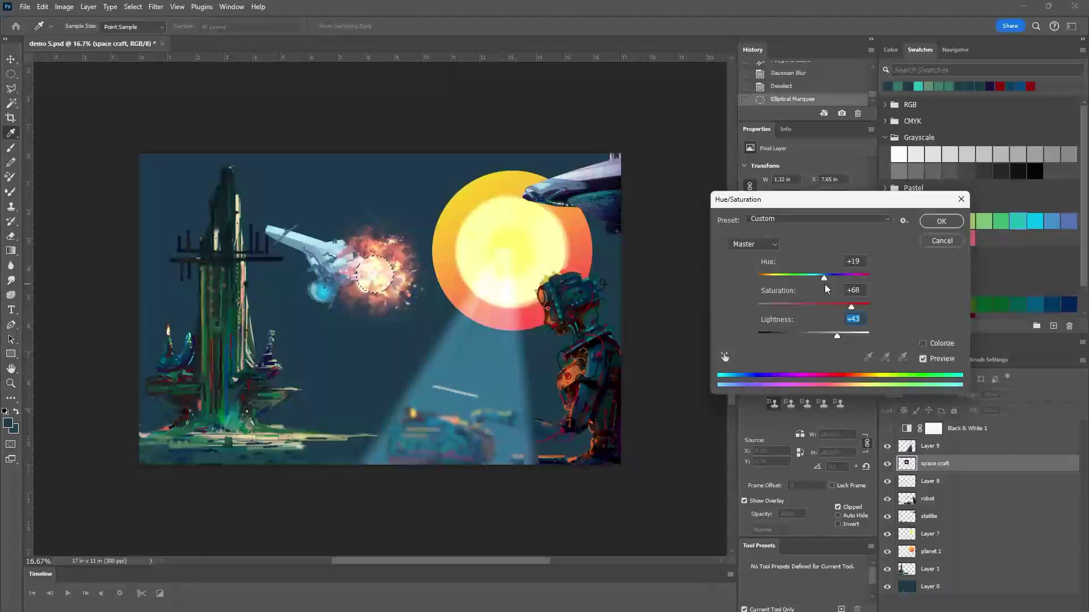
click(950, 223)
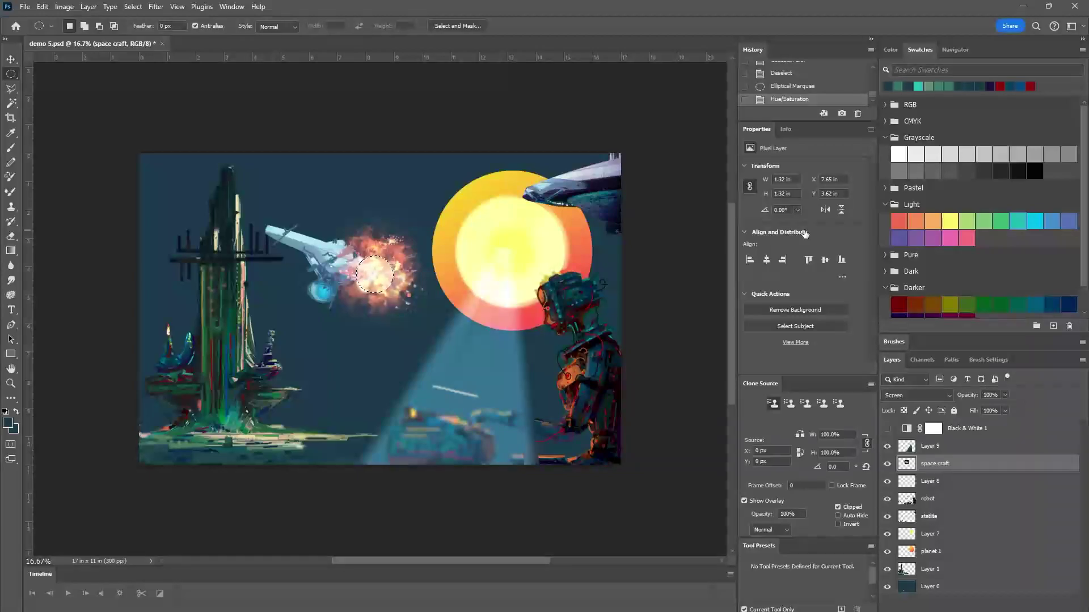
key(ctrl+d)
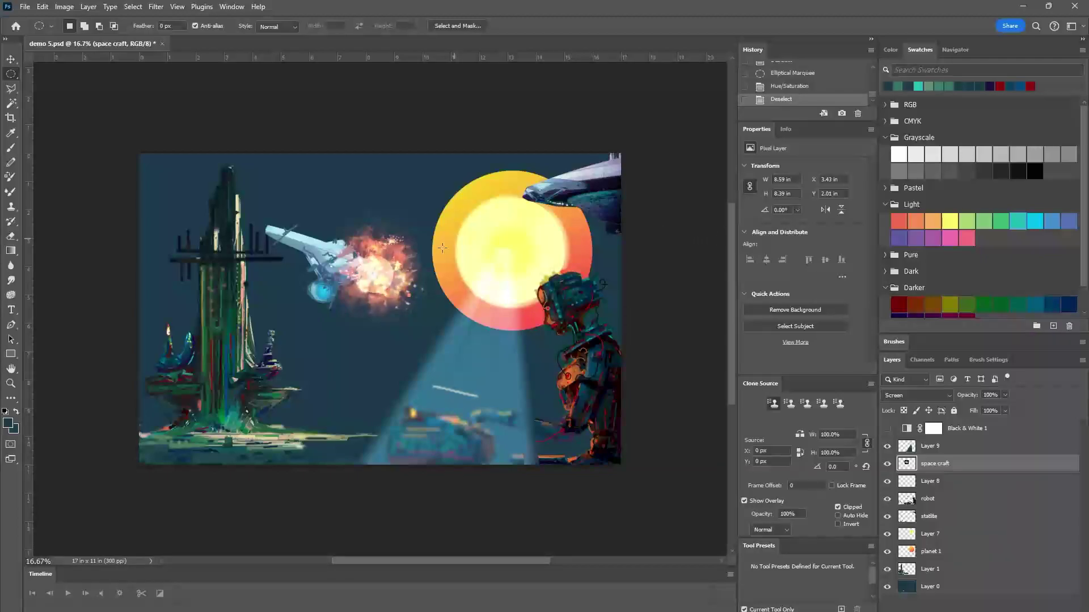
Blend the rim of the brightened circle into the explosion with the Mixer Brush, using fiery orange sampled at its upper edge.
click(10, 148)
click(11, 206)
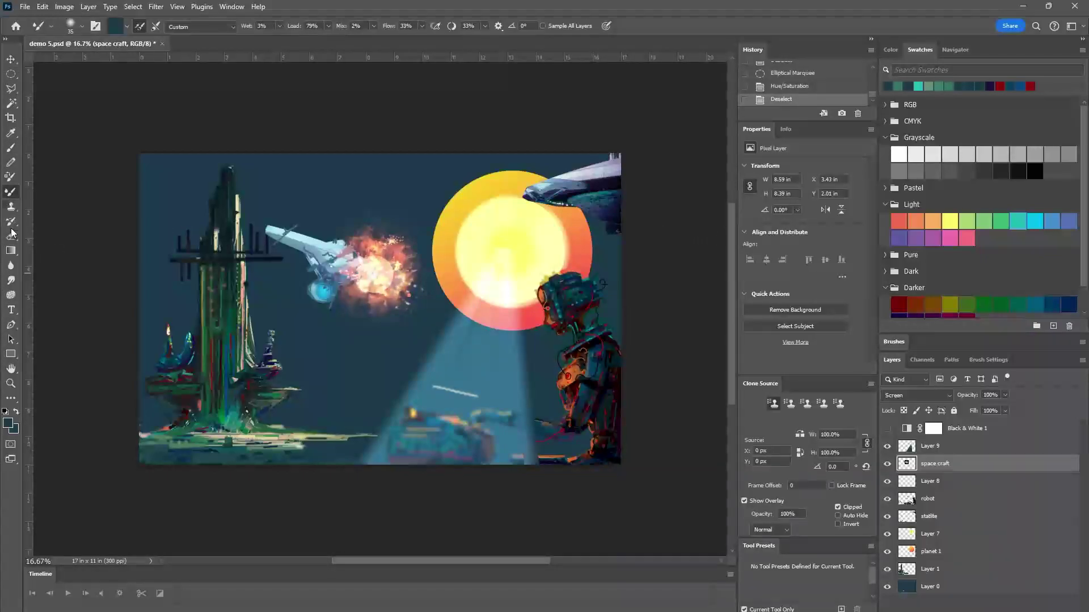
click(11, 383)
drag(373, 278, 191, 155)
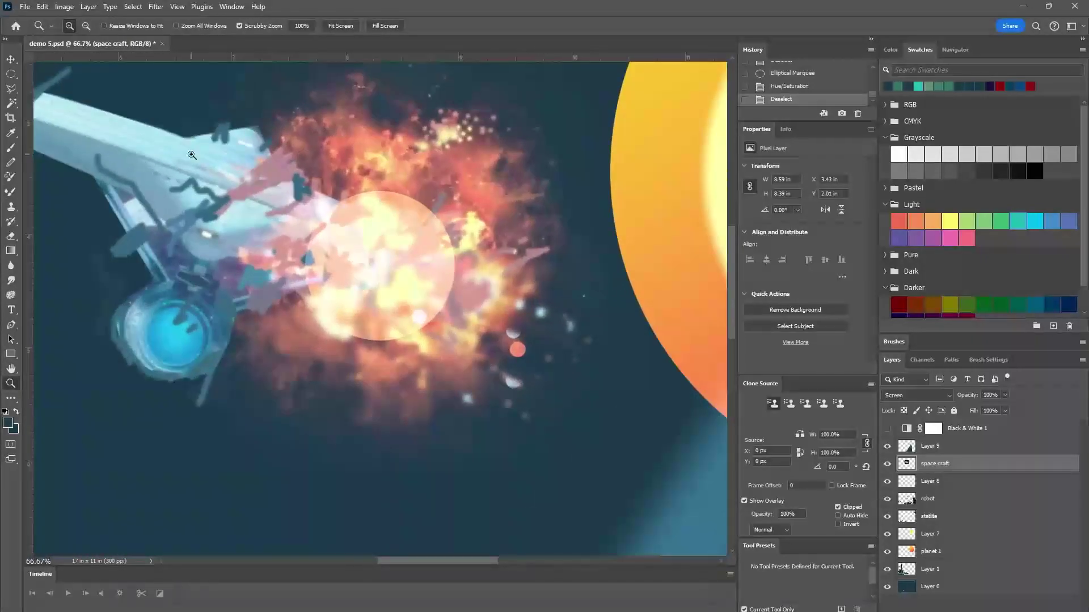
click(10, 192)
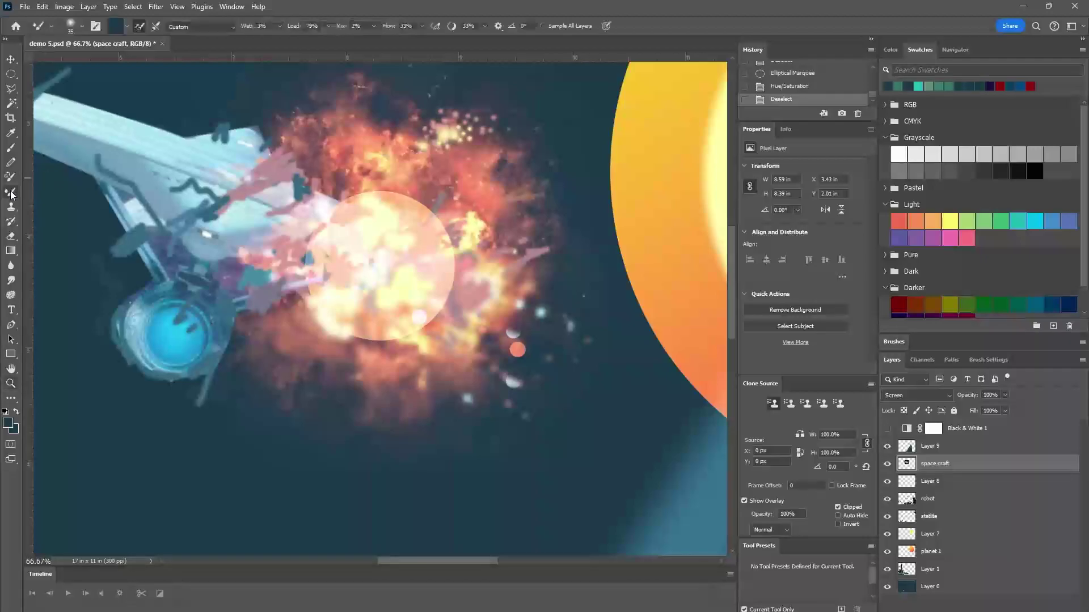
alt+click(383, 193)
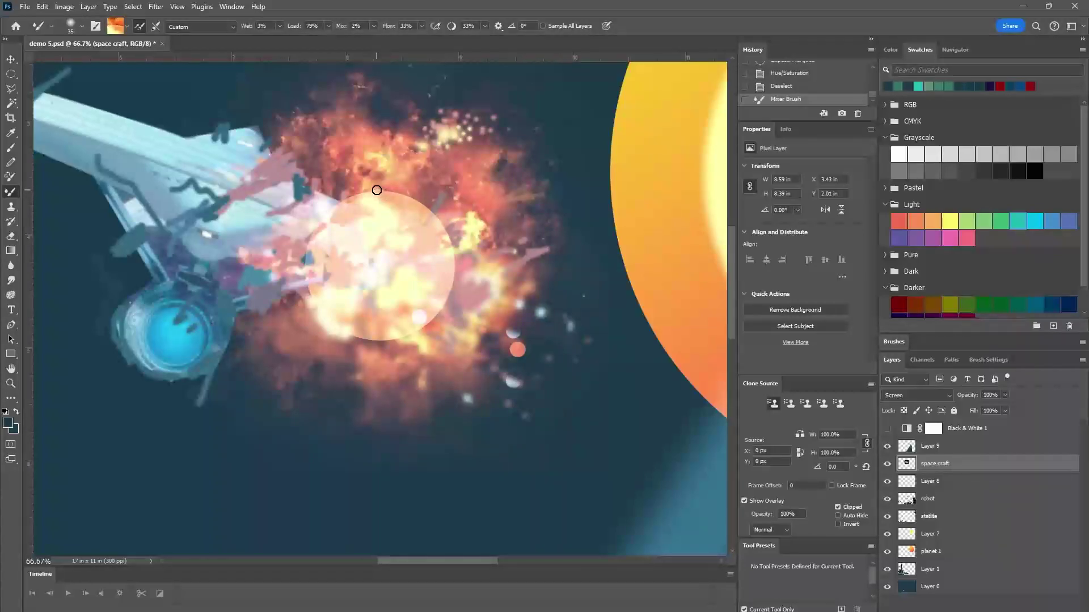
mouse_move(377, 190)
mouse_down()
mouse_move(358, 192)
mouse_move(428, 204)
mouse_up()
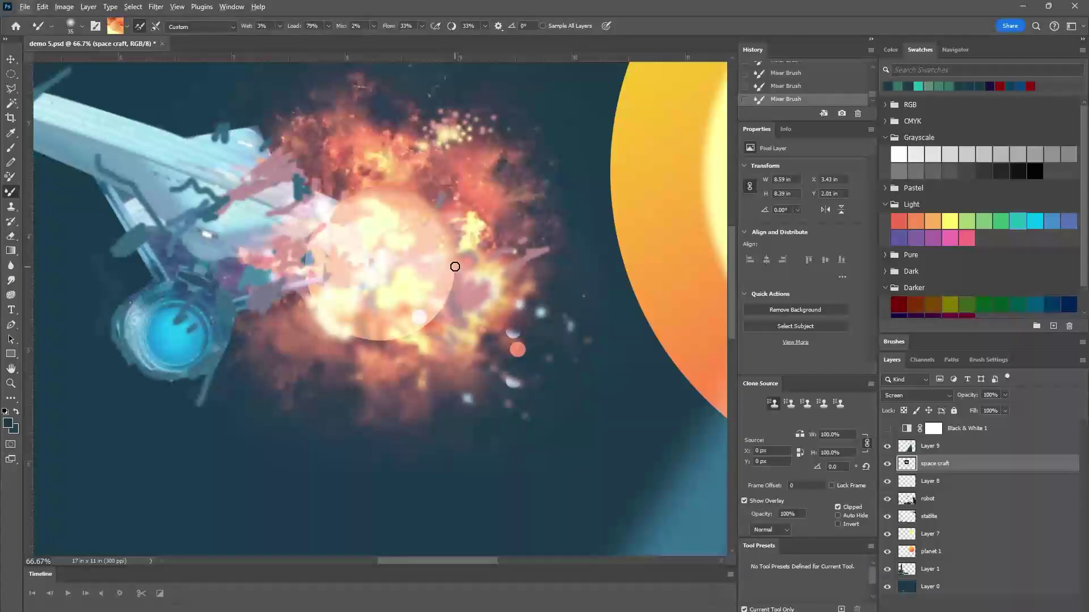
drag(466, 239, 470, 237)
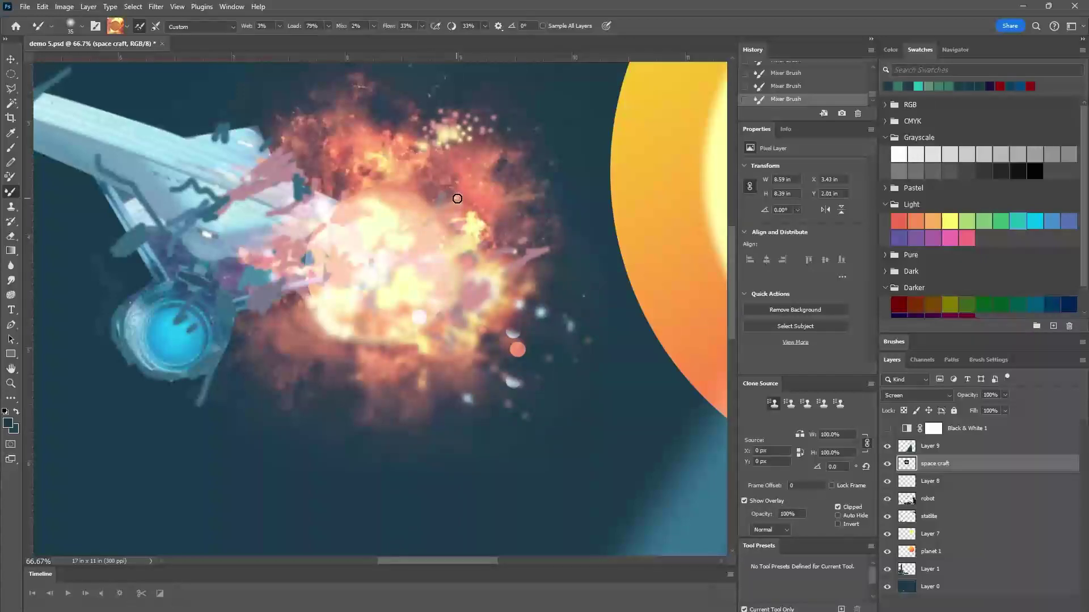
Resample explosion colours along the circle's upper and right edges and blend away the remaining rim with the Mixer Brush.
alt+click(457, 200)
alt+click(433, 210)
alt+click(424, 209)
alt+click(410, 187)
alt+click(409, 187)
alt+click(408, 189)
alt+click(407, 189)
alt+click(409, 190)
alt+click(408, 190)
alt+click(419, 196)
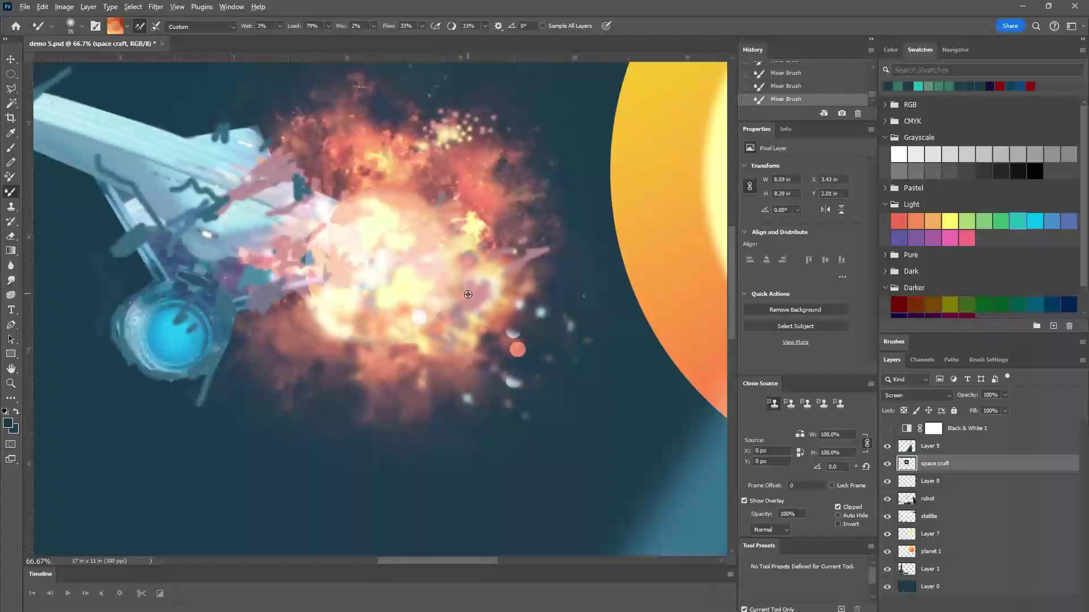
alt+click(456, 285)
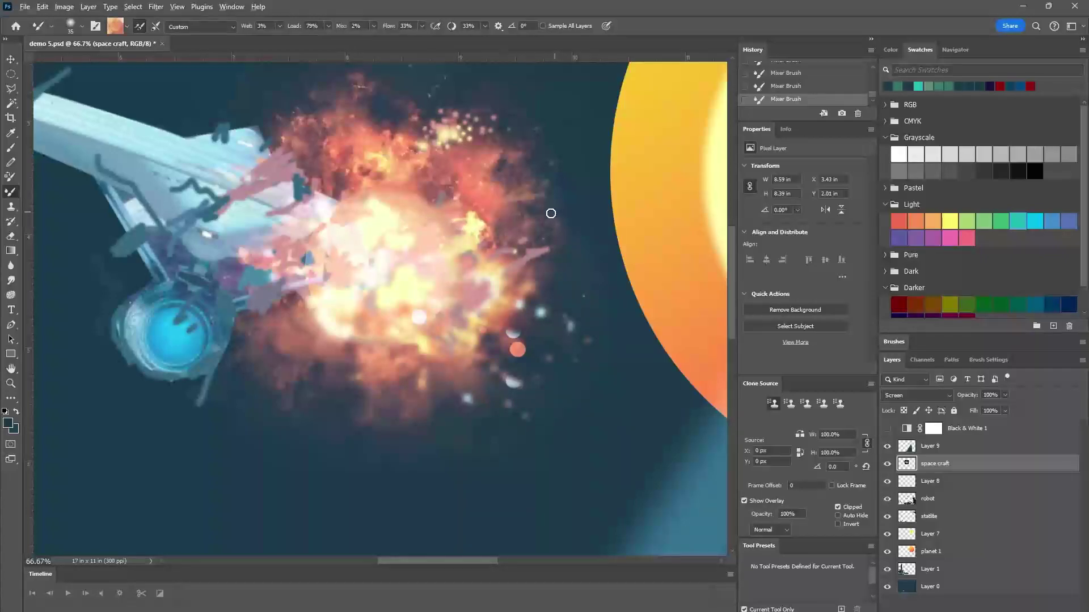
Paint a white glow in the explosion's core with a 50-pixel brush, using white sampled from the sun.
mouse_move(521, 212)
mouse_down()
mouse_move(428, 227)
mouse_move(272, 226)
mouse_move(426, 227)
mouse_move(342, 216)
mouse_up()
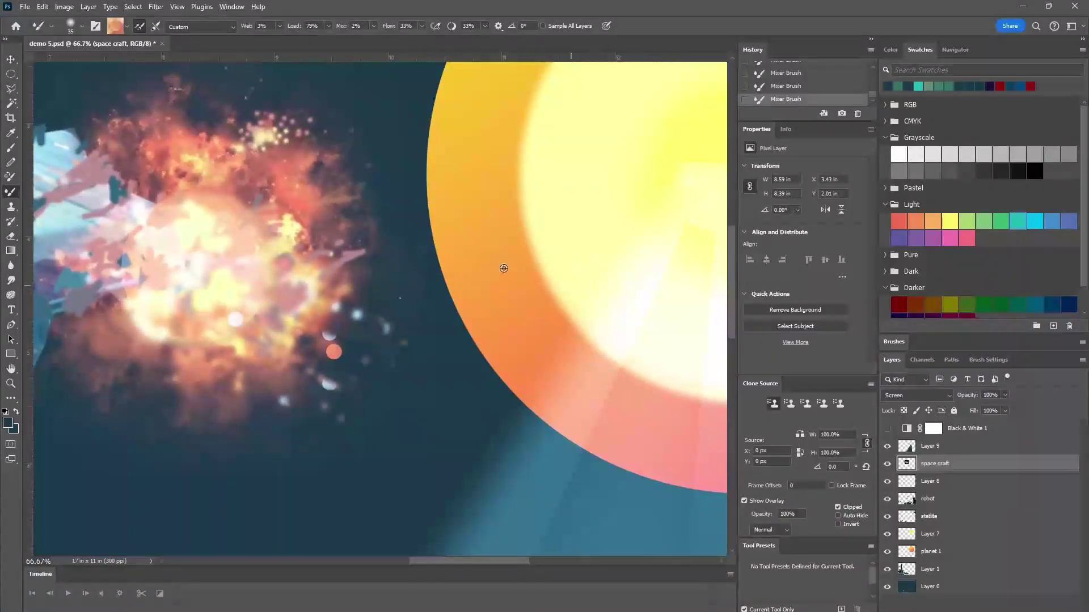
click(11, 148)
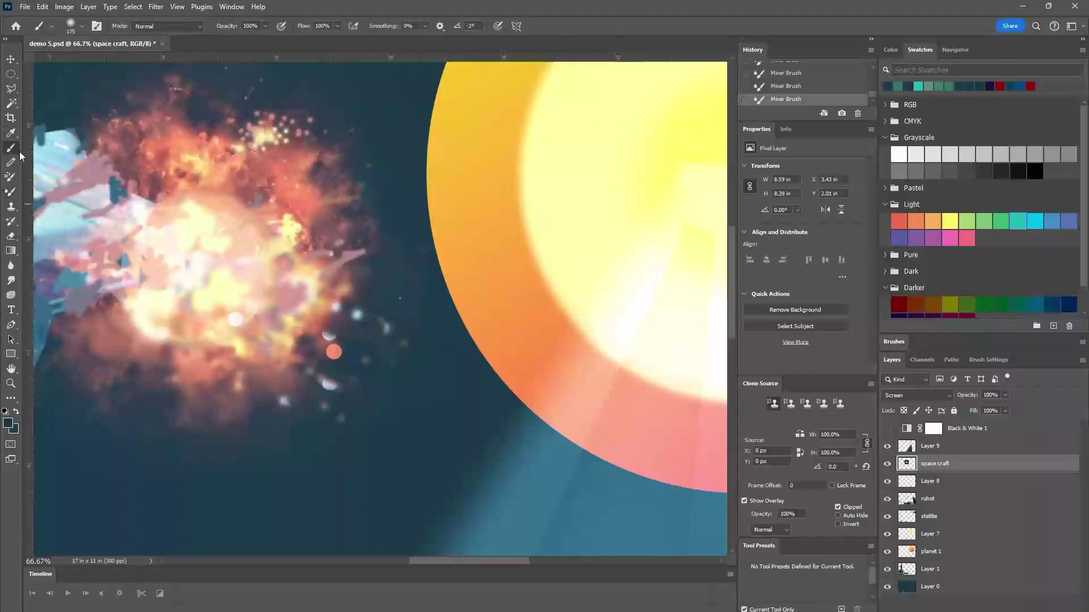
alt+click(657, 284)
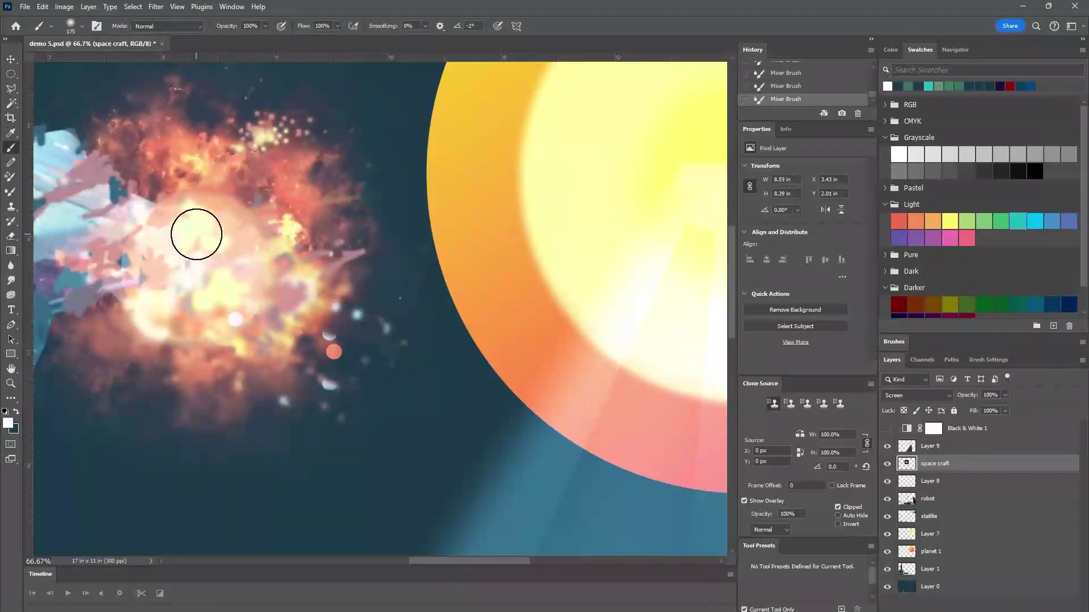
key(bracketleft)
key(bracketleft)
key(bracketleft)
key(bracketleft)
key(bracketleft)
key(bracketleft)
key(bracketleft)
key(bracketleft)
click(197, 253)
click(197, 253)
click(197, 253)
mouse_move(196, 253)
mouse_down()
mouse_move(185, 250)
mouse_move(217, 258)
mouse_move(202, 272)
mouse_move(212, 273)
mouse_up()
Touch up the glowing core with pale yellow and near-white sampled from the explosion itself.
key(alt)
alt+click(222, 278)
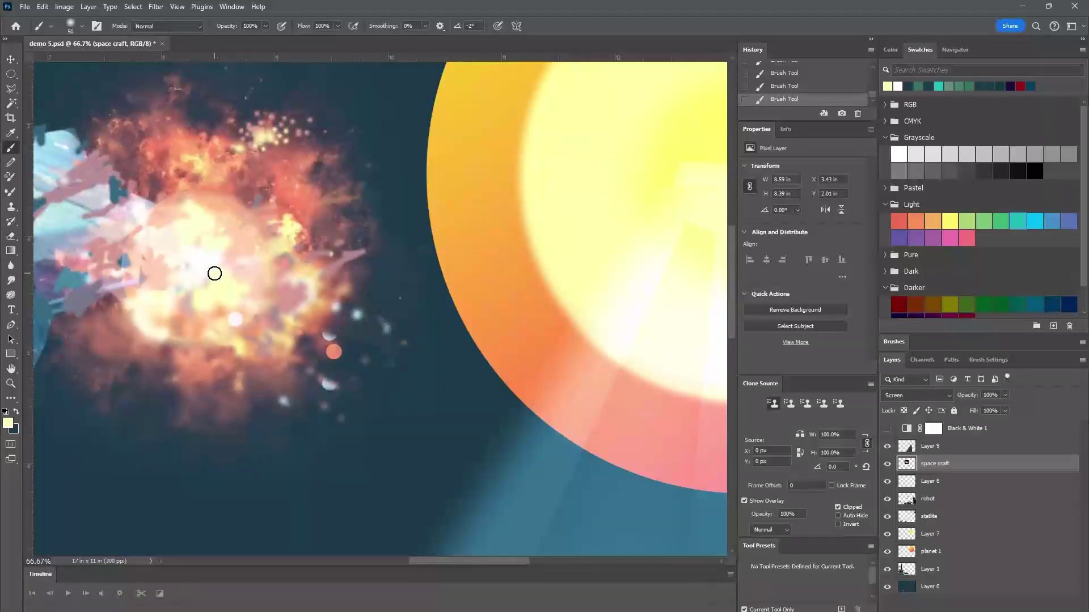
key(alt)
alt+click(205, 263)
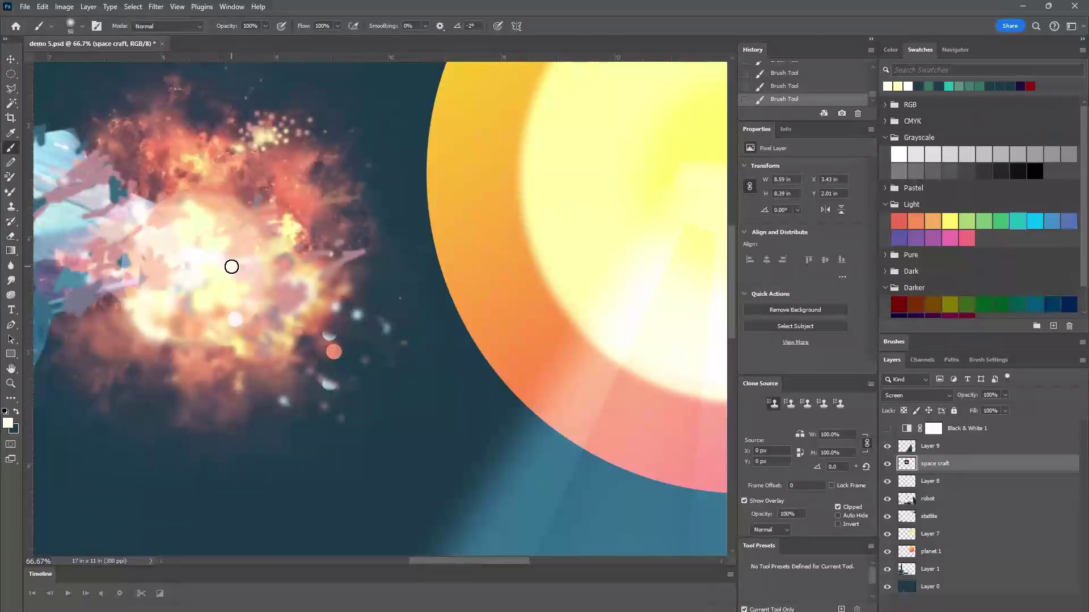